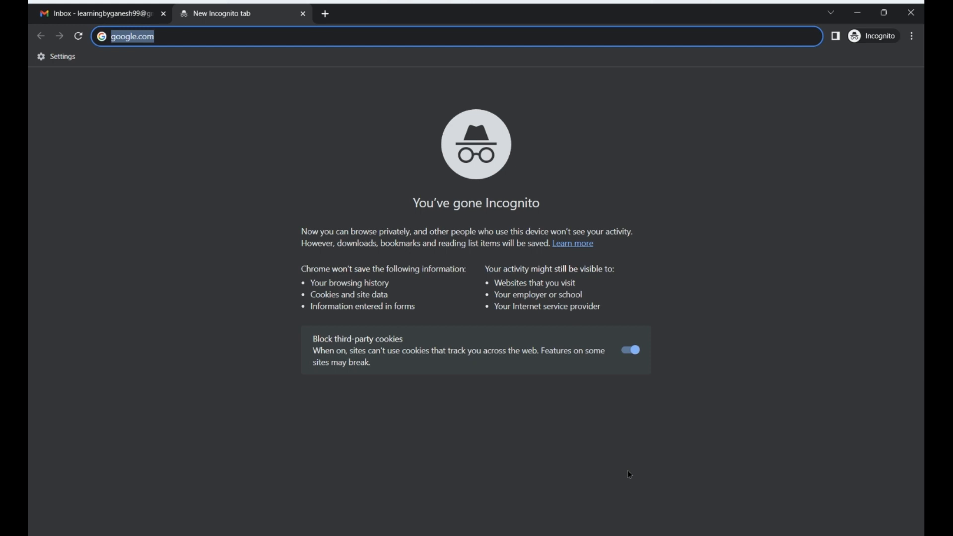
Load github.com in Chrome and start a new account from Sign up.
{"action": "type", "text": "g"}
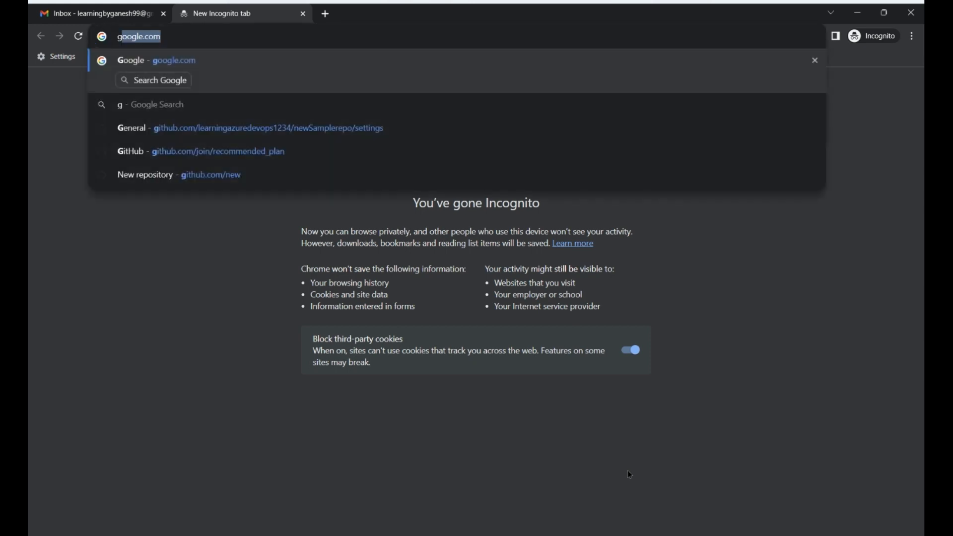
{"action": "type", "text": "ithub"}
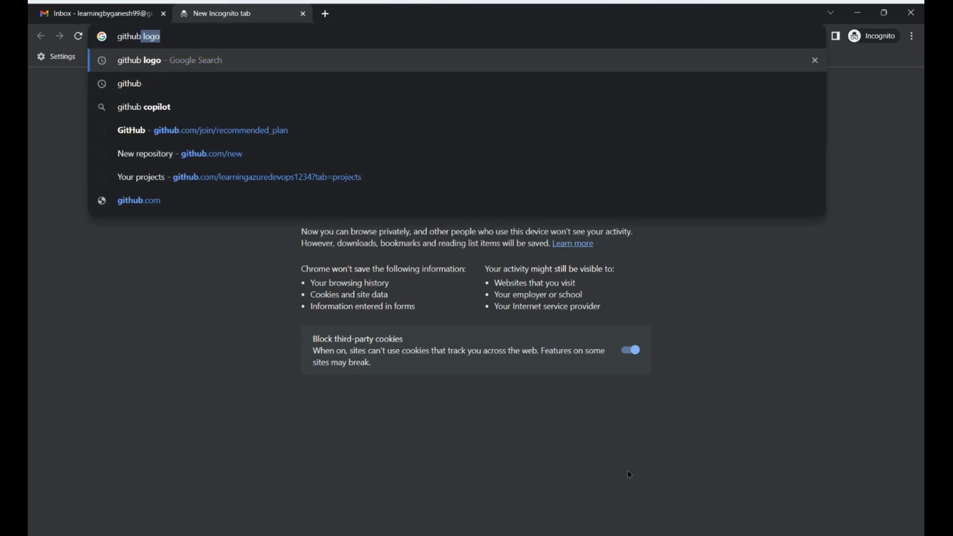
{"action": "type", "text": ".com"}
{"action": "key", "text": "Delete"}
{"action": "key", "text": "Return"}
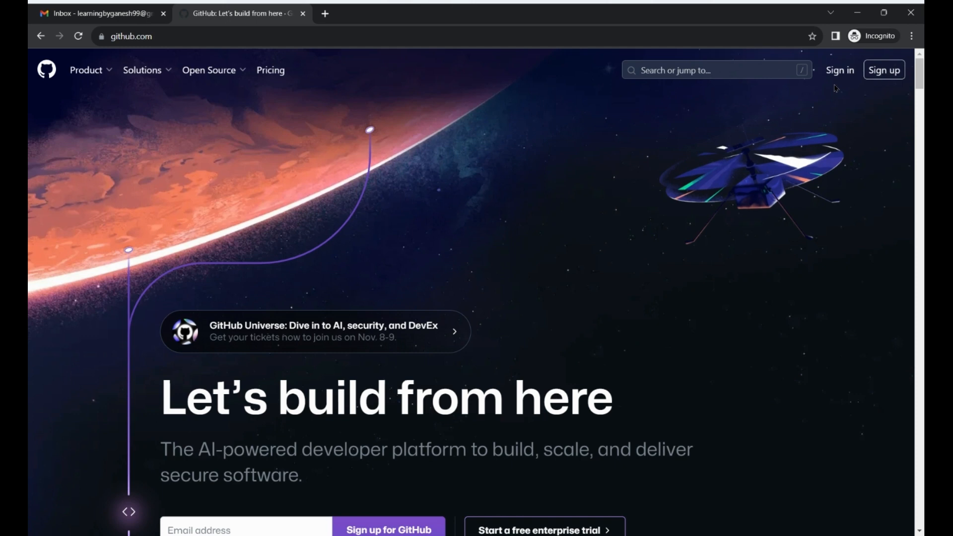
{"action": "left_click", "coordinate": [888, 76]}
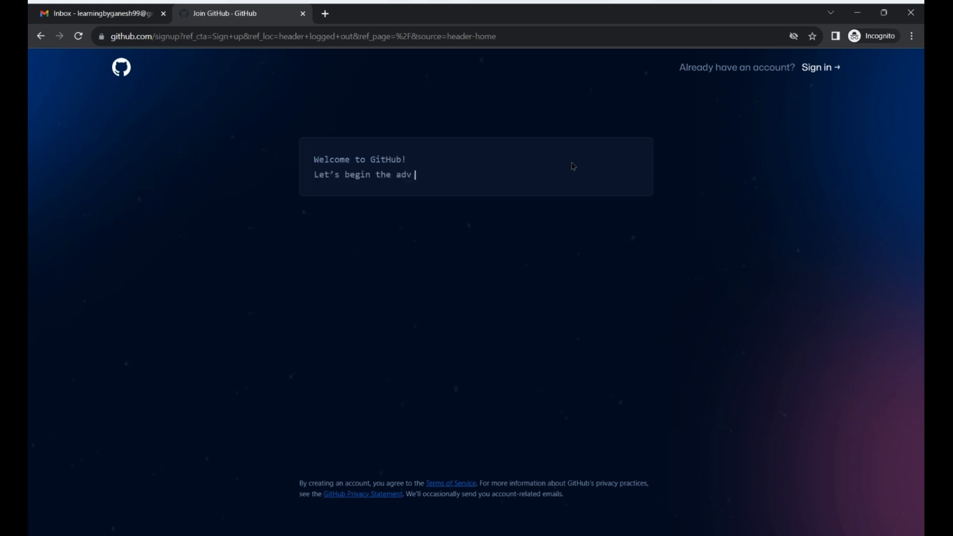
Enter the new account's Gmail address, correcting the gmail.com domain, and continue.
{"action": "left_click", "coordinate": [404, 222]}
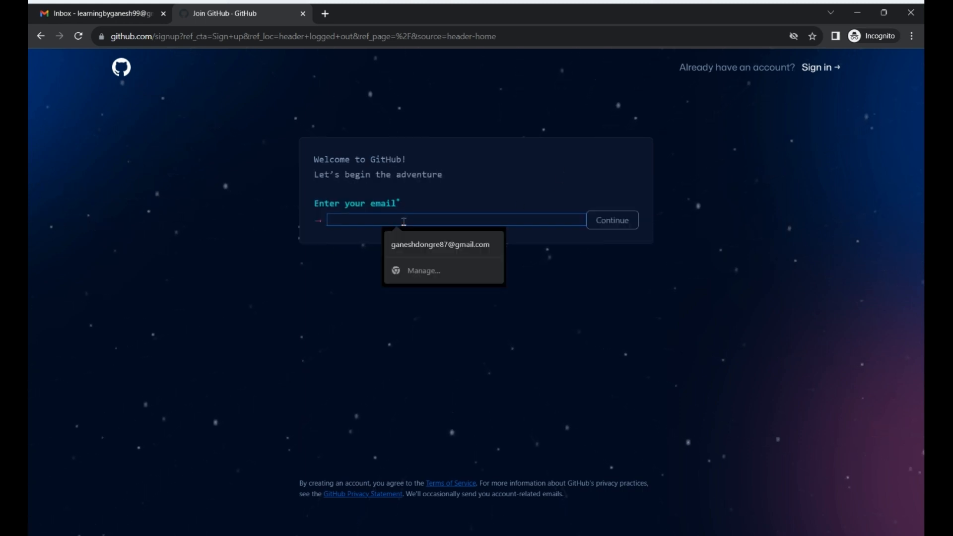
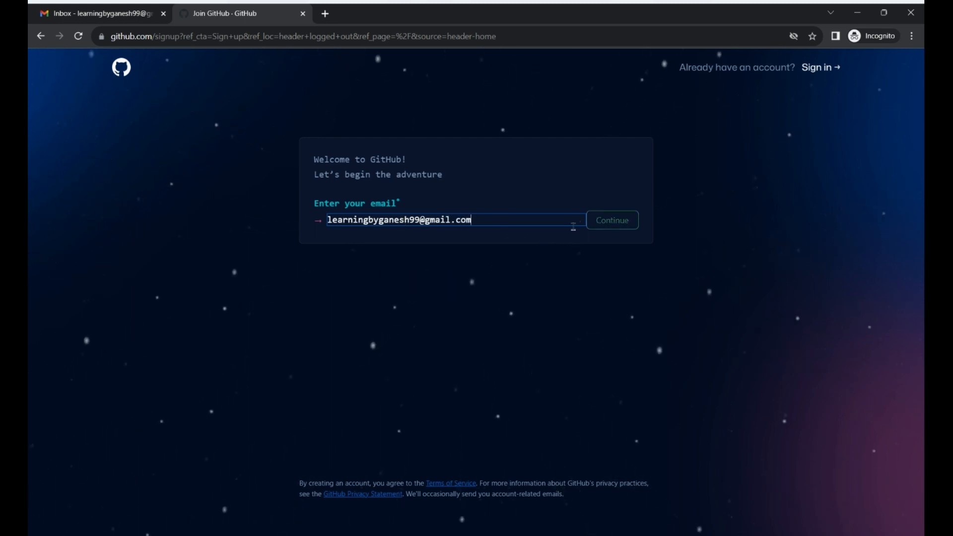
{"action": "left_click", "coordinate": [609, 223]}
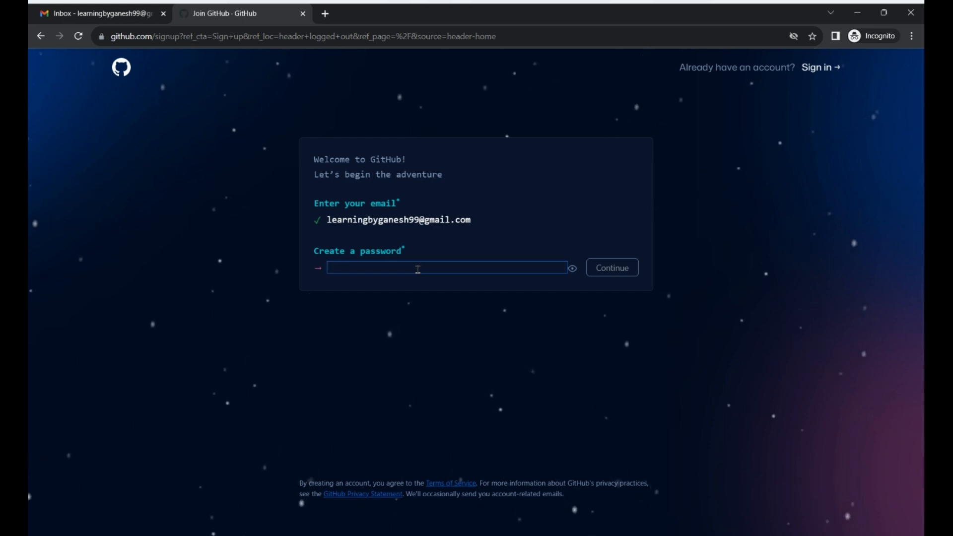
Enter a strong password of at least 15 characters and continue.
{"action": "type", "text": "L"}
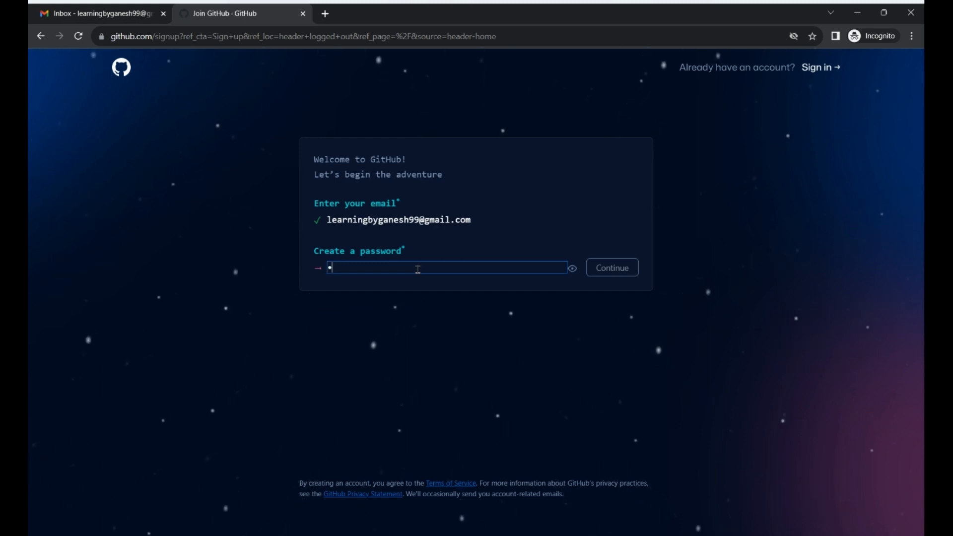
{"action": "type", "text": "earn"}
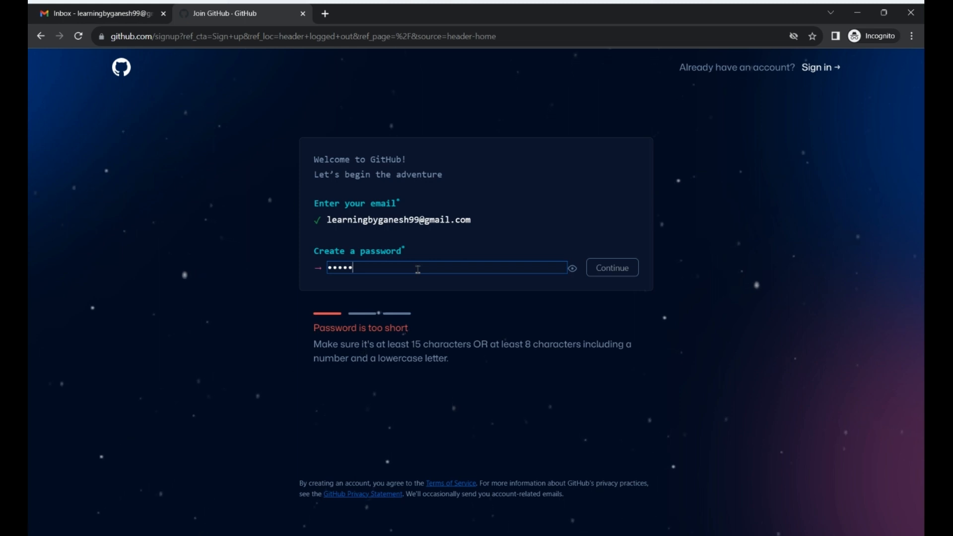
{"action": "type", "text": "••••"}
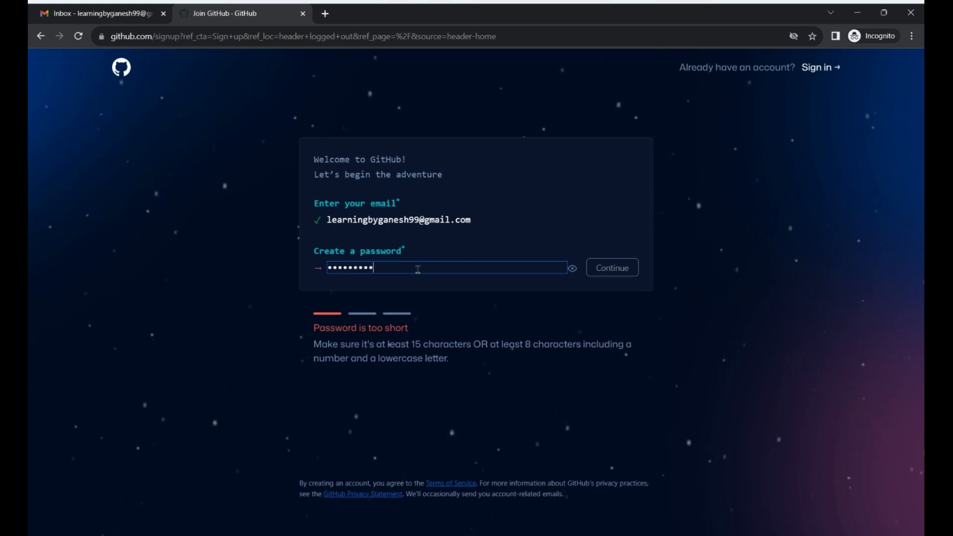
{"action": "type", "text": "•••••"}
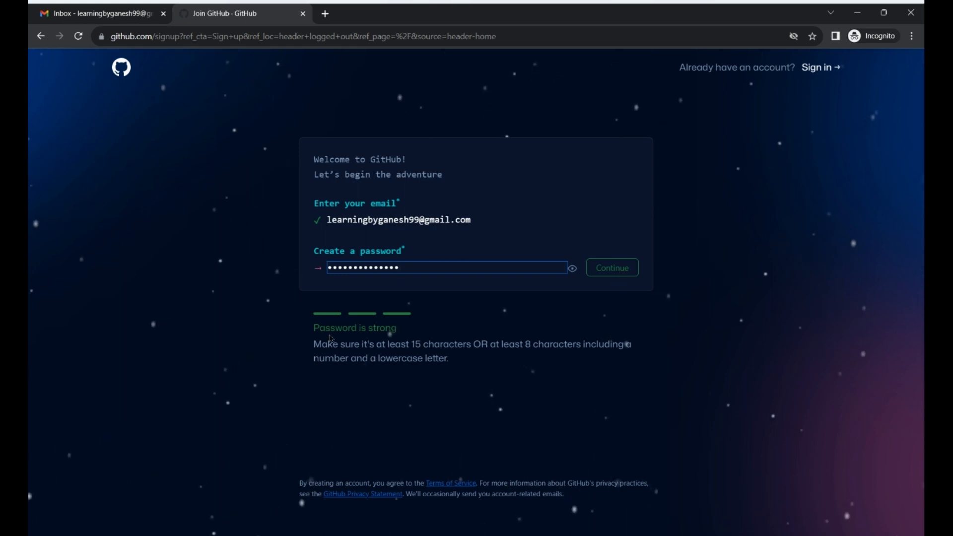
{"action": "left_click", "coordinate": [620, 268]}
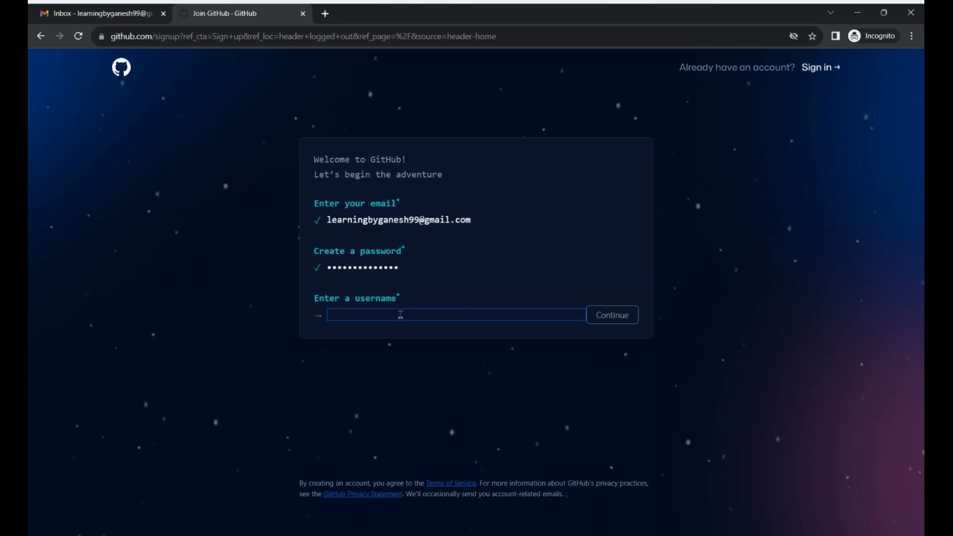
Enter a username that GitHub reports as available and continue.
{"action": "type", "text": "learning"}
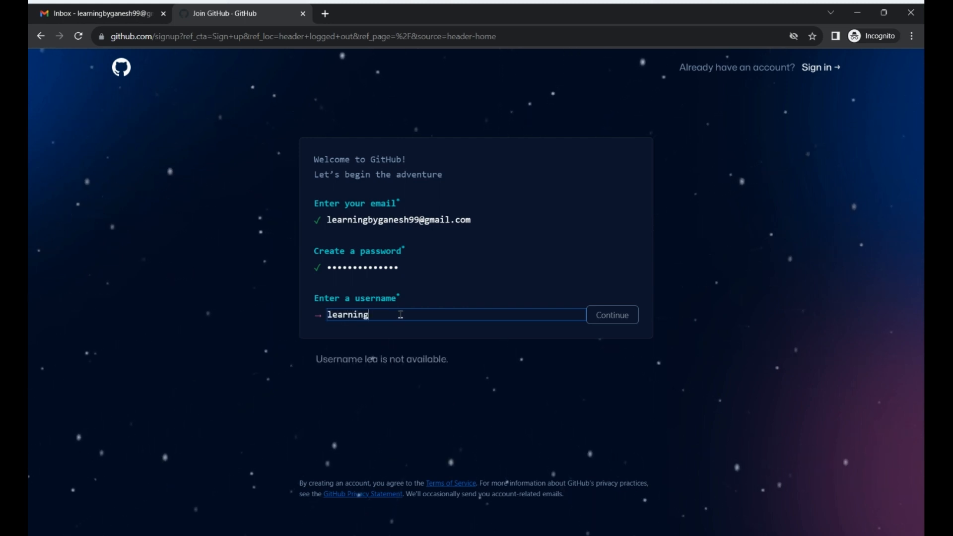
{"action": "type", "text": "byganesh99"}
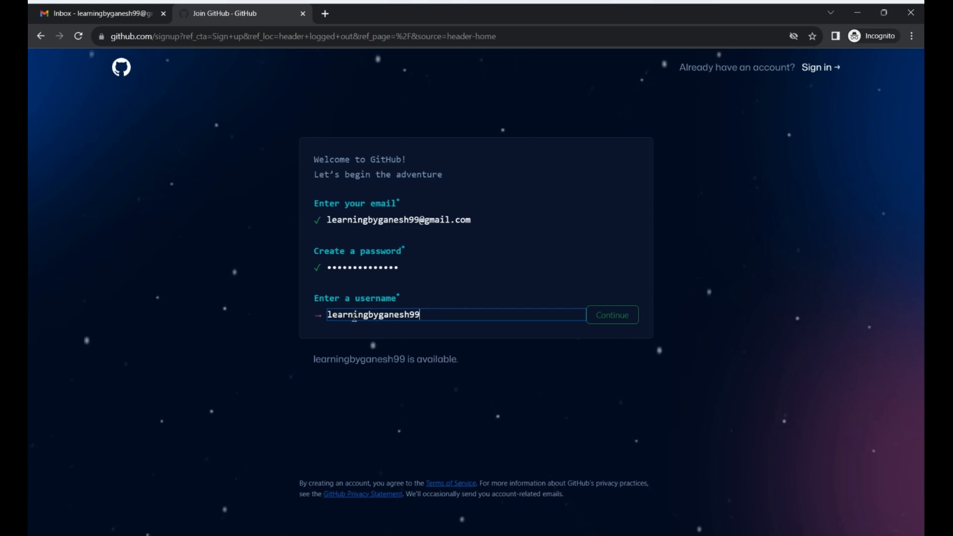
{"action": "left_click", "coordinate": [614, 320]}
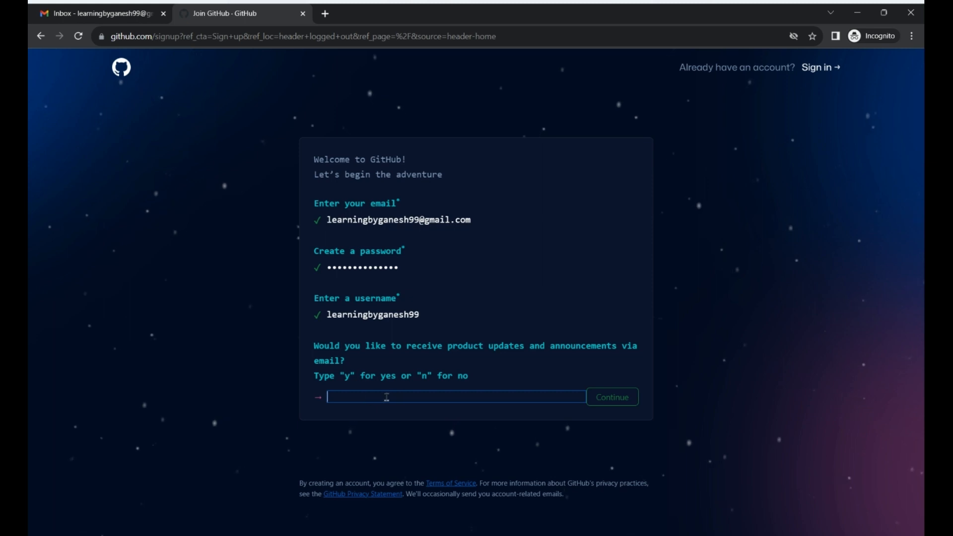
Answer 'y' to receiving GitHub product update e-mails.
{"action": "left_click", "coordinate": [382, 397]}
{"action": "type", "text": "y"}
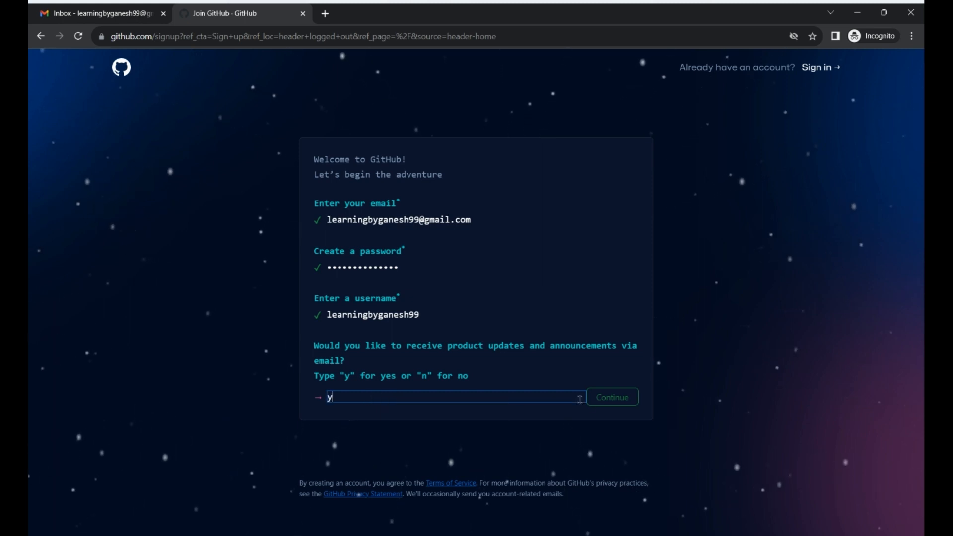
{"action": "key", "text": "Return"}
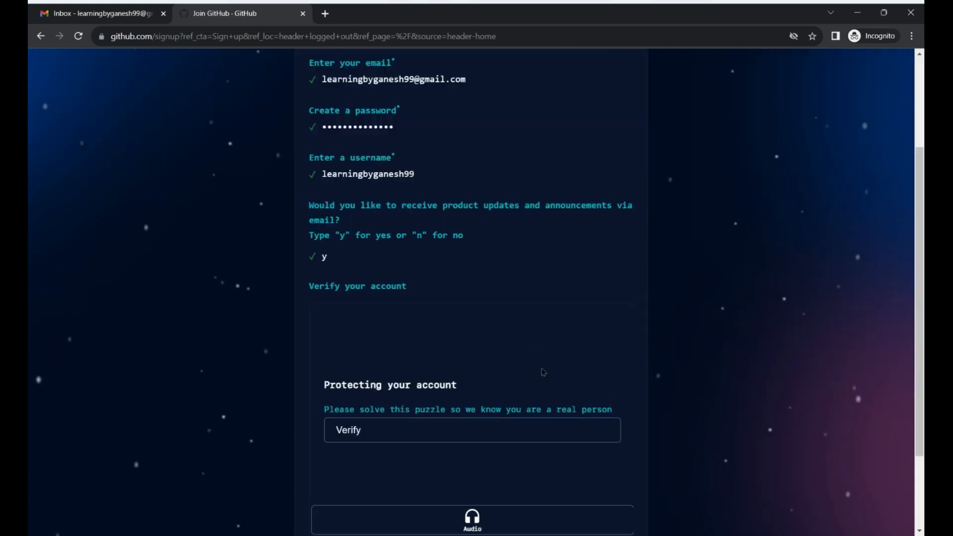
Solve the rotate-the-animal verification puzzle and submit Create account.
{"action": "scroll", "coordinate": [536, 337], "scroll_direction": "down", "scroll_amount": 1}
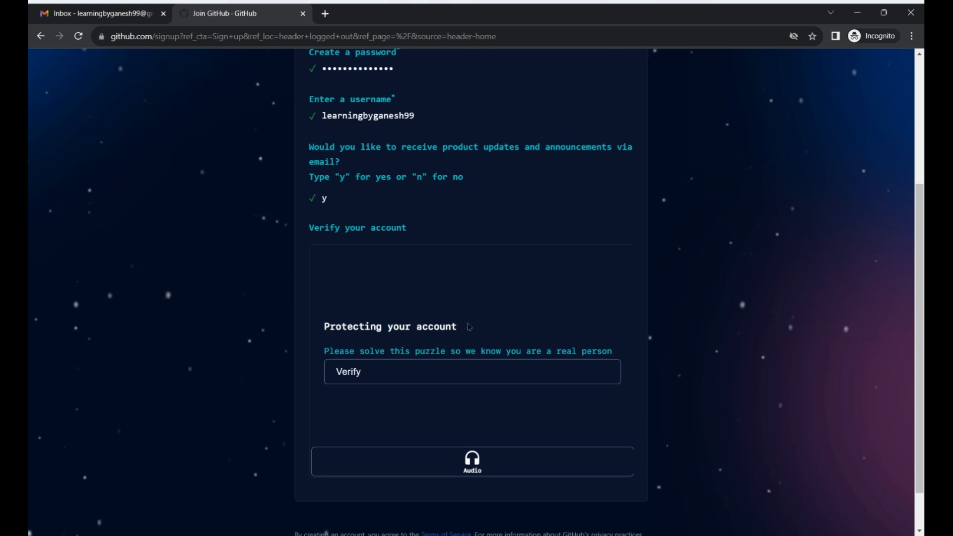
{"action": "left_click", "coordinate": [439, 373]}
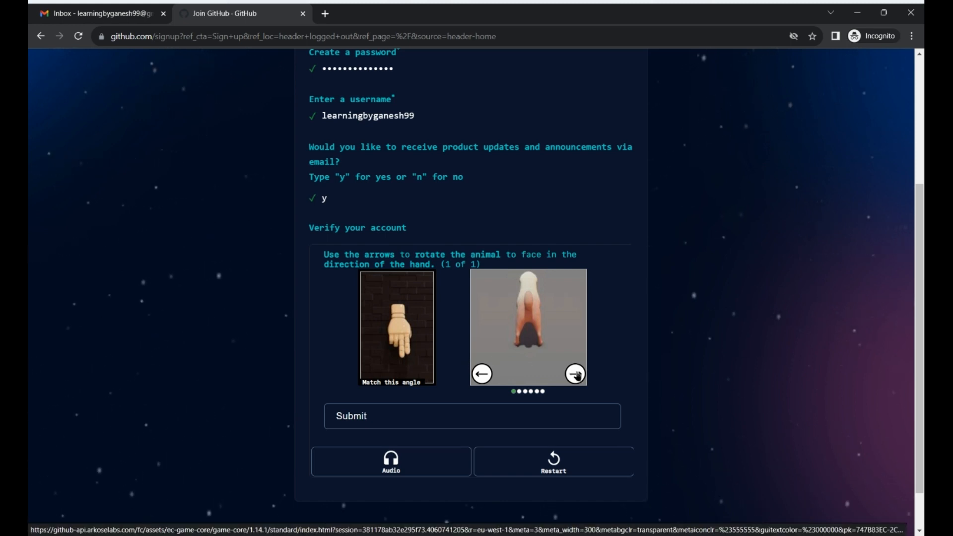
{"action": "left_click", "coordinate": [576, 374]}
{"action": "left_click", "coordinate": [575, 374]}
{"action": "left_click", "coordinate": [576, 373]}
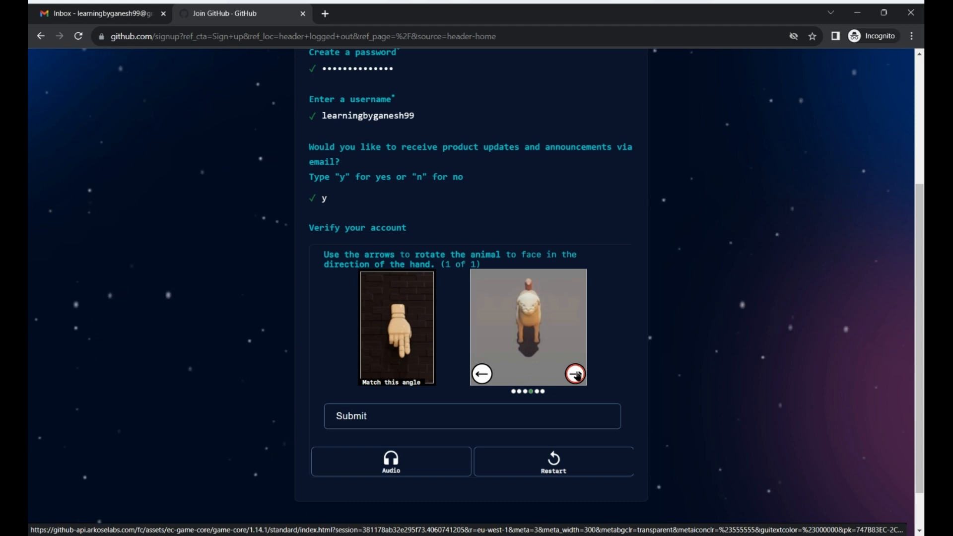
{"action": "left_click", "coordinate": [461, 417]}
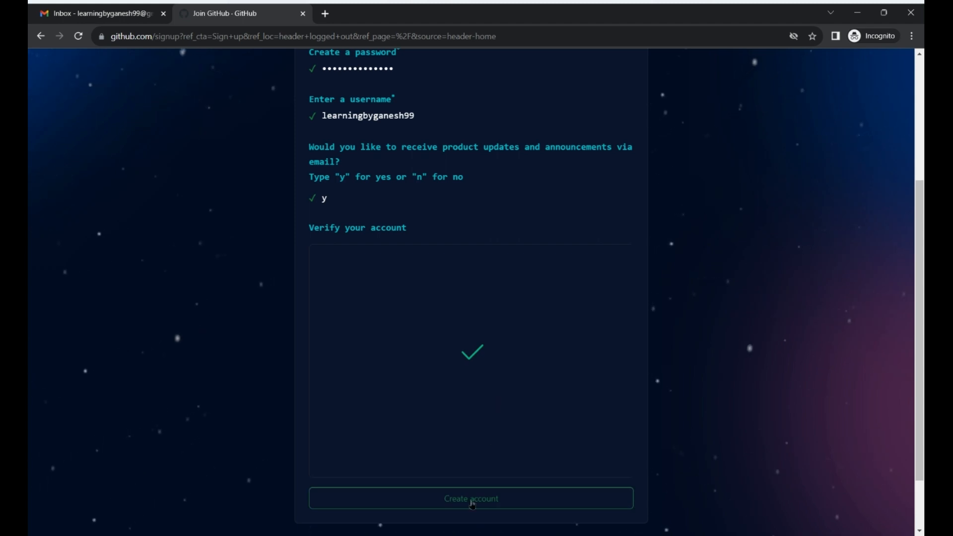
{"action": "scroll", "coordinate": [472, 504], "scroll_direction": "down", "scroll_amount": 2}
{"action": "left_click", "coordinate": [483, 435]}
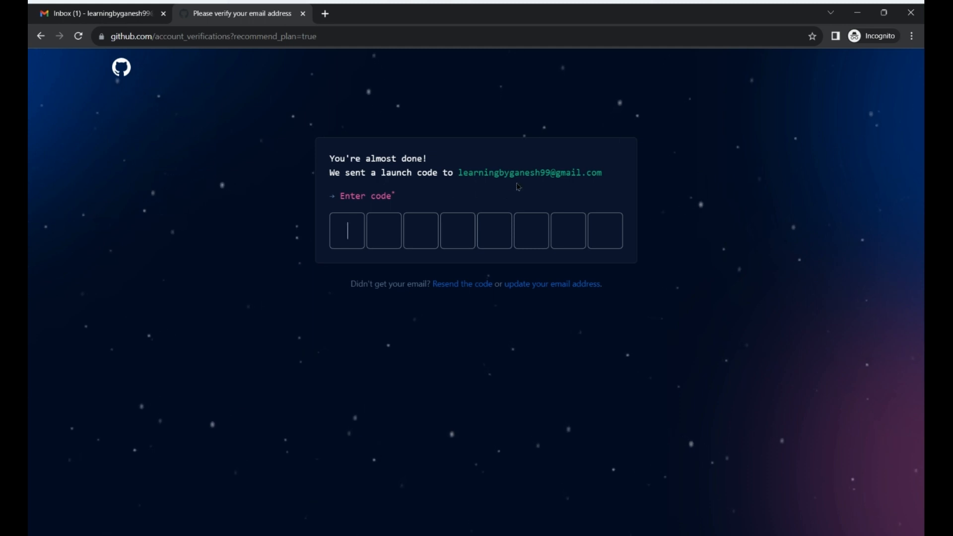
Copy the code from the 'Your GitHub launch code' Gmail message, then return to GitHub.
{"action": "left_click", "coordinate": [98, 16]}
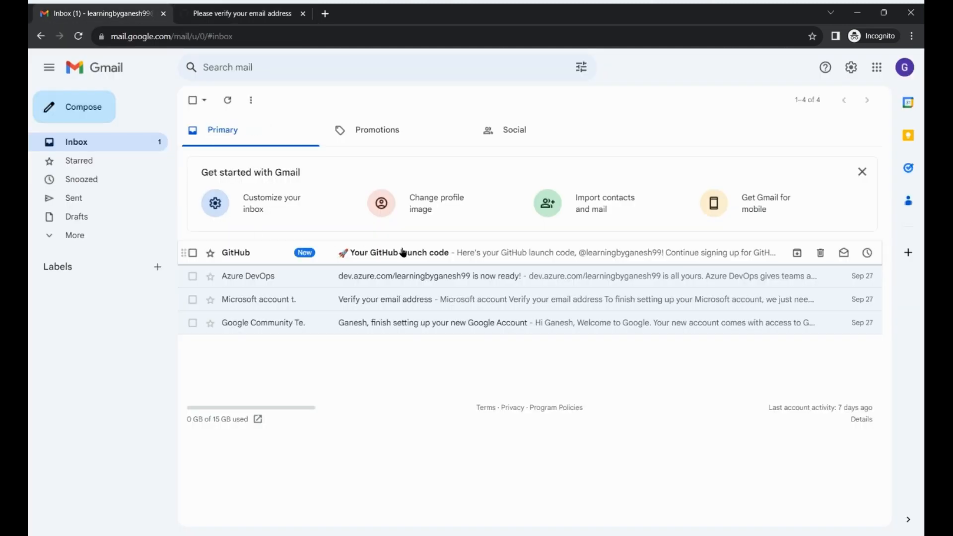
{"action": "left_click", "coordinate": [403, 252]}
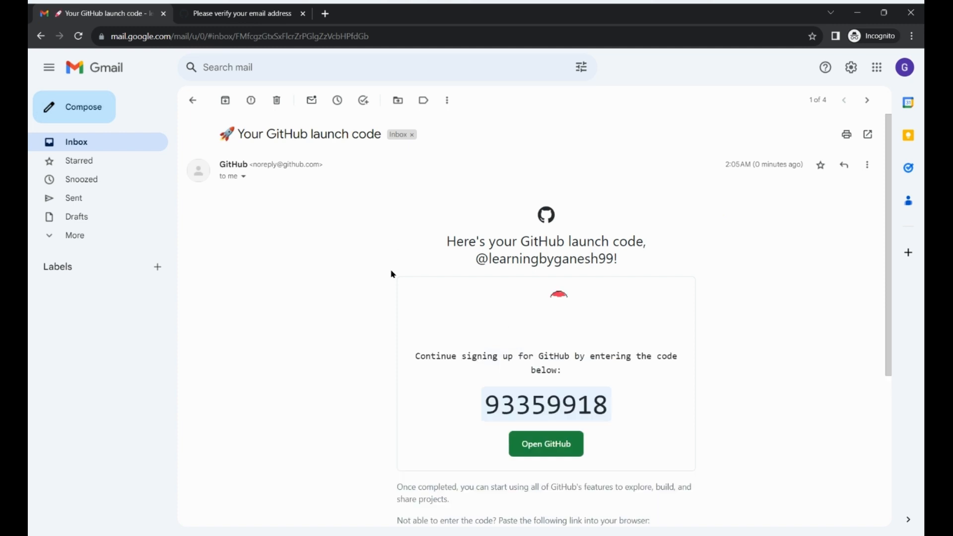
{"action": "double_click", "coordinate": [530, 410]}
{"action": "key", "text": "ctrl+c"}
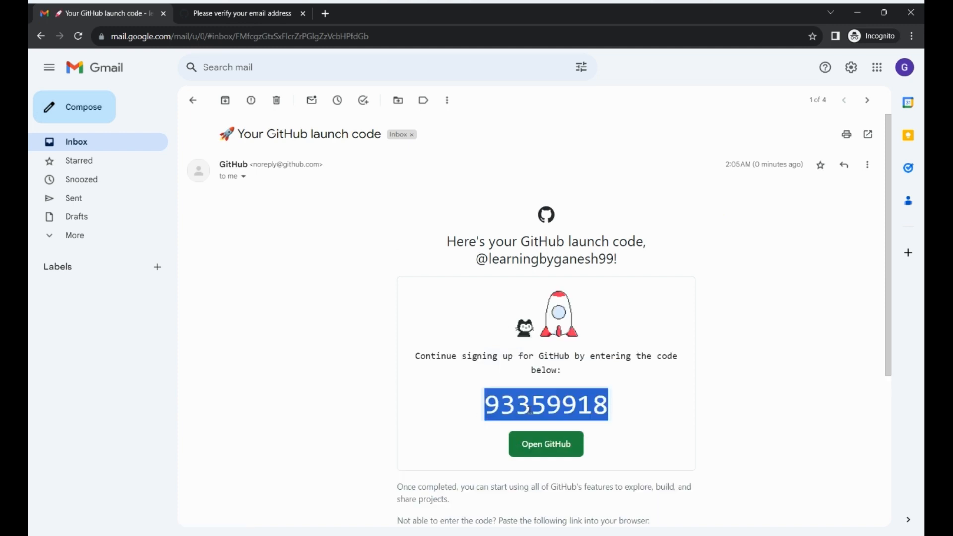
{"action": "left_click", "coordinate": [267, 10]}
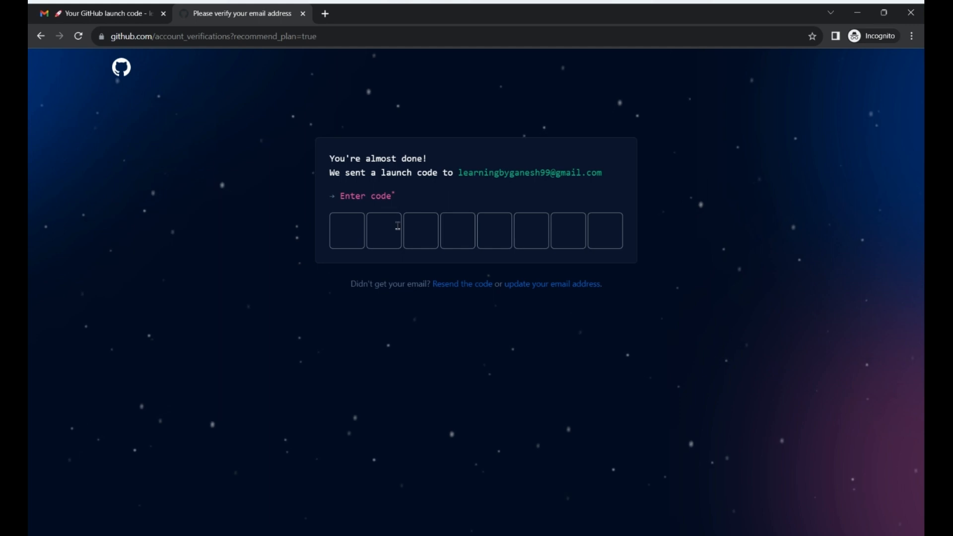
Paste the launch code, answer 'Just me' for team size, and continue past the features question.
{"action": "key", "text": "ctrl+v"}
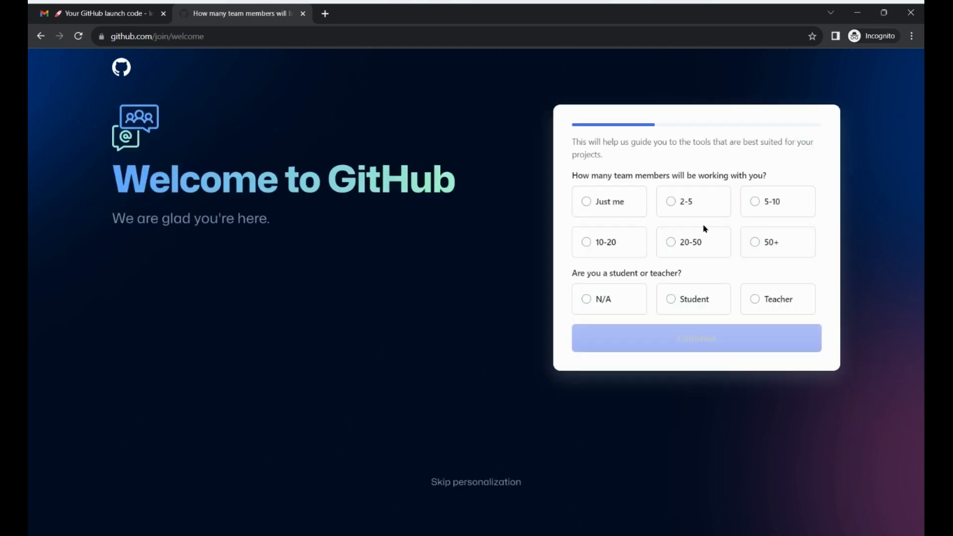
{"action": "left_click", "coordinate": [617, 203]}
{"action": "left_click", "coordinate": [699, 344]}
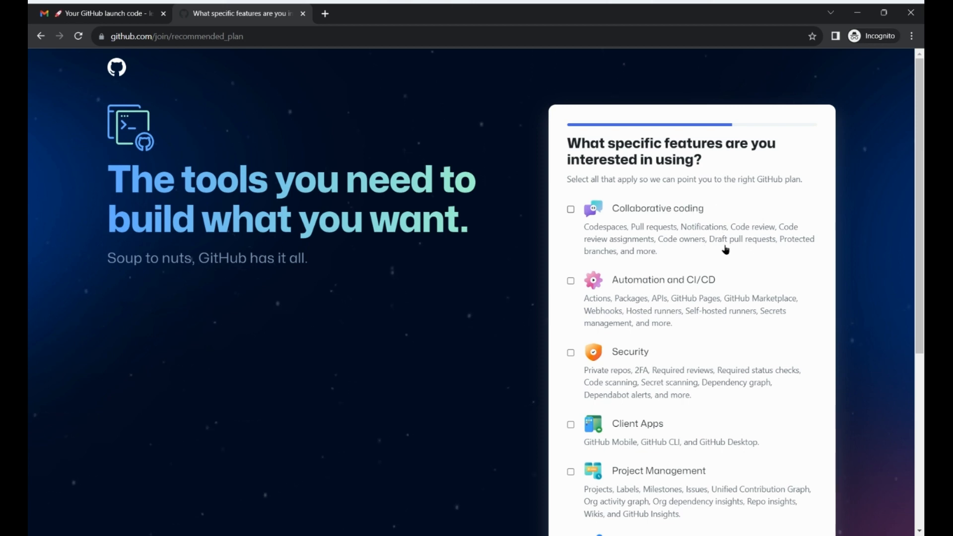
{"action": "scroll", "coordinate": [738, 250], "scroll_direction": "down", "scroll_amount": 6}
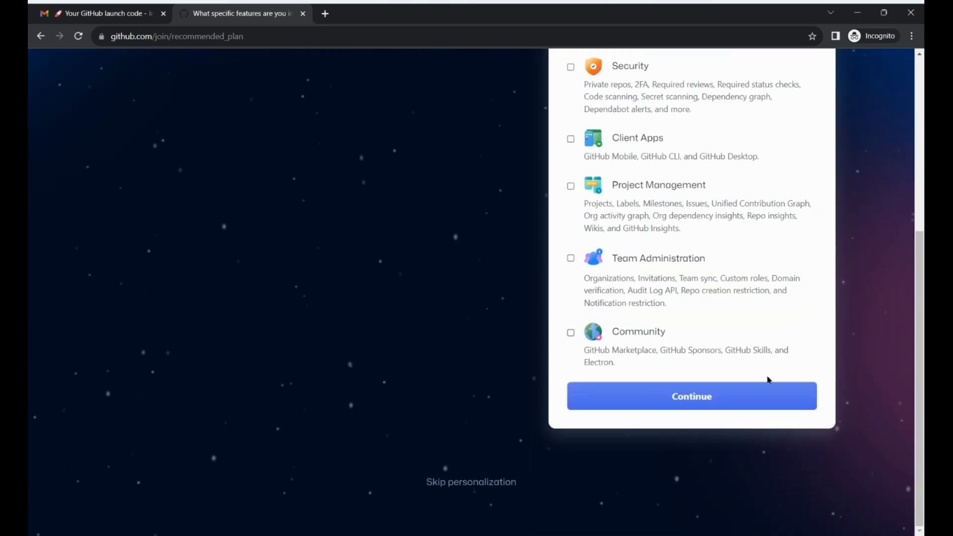
{"action": "left_click", "coordinate": [712, 402]}
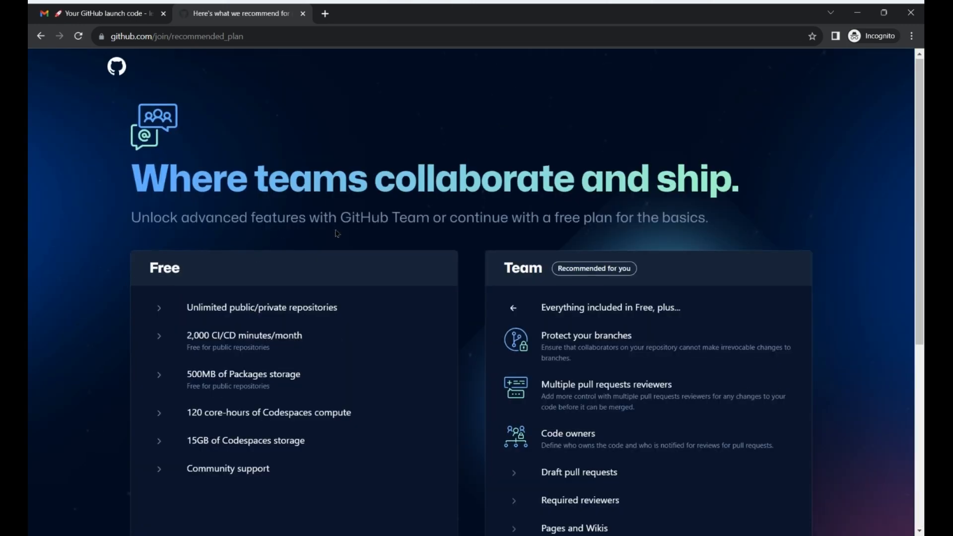
Review the Free versus Team plan comparison and choose Continue for free.
{"action": "scroll", "coordinate": [340, 233], "scroll_direction": "down", "scroll_amount": 3}
{"action": "scroll", "coordinate": [340, 233], "scroll_direction": "up", "scroll_amount": 1}
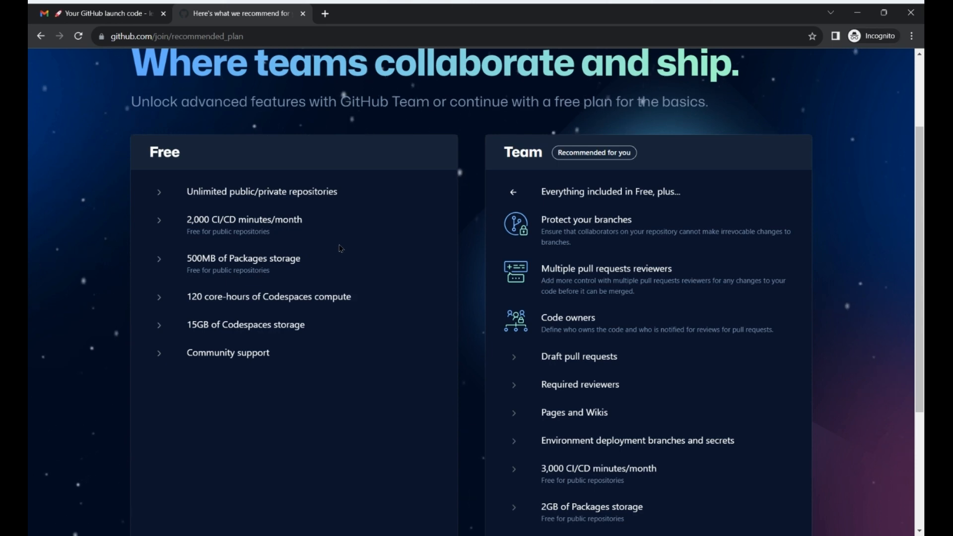
{"action": "scroll", "coordinate": [627, 224], "scroll_direction": "down", "scroll_amount": 4}
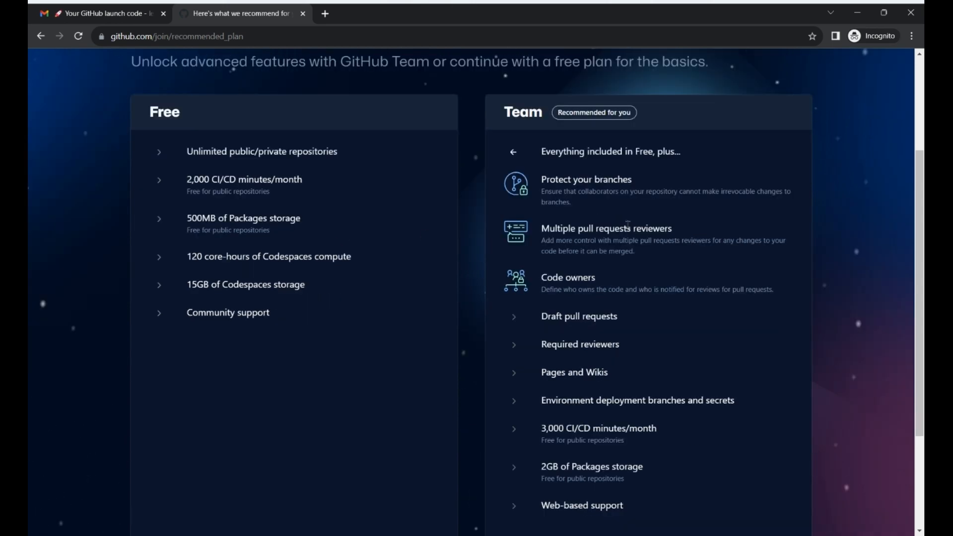
{"action": "scroll", "coordinate": [628, 224], "scroll_direction": "up", "scroll_amount": 4}
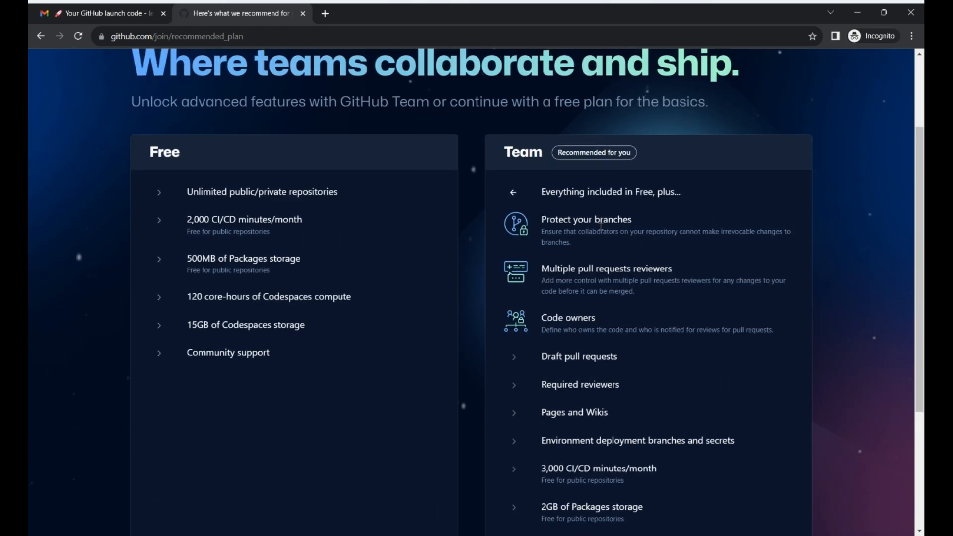
{"action": "scroll", "coordinate": [693, 342], "scroll_direction": "down", "scroll_amount": 3}
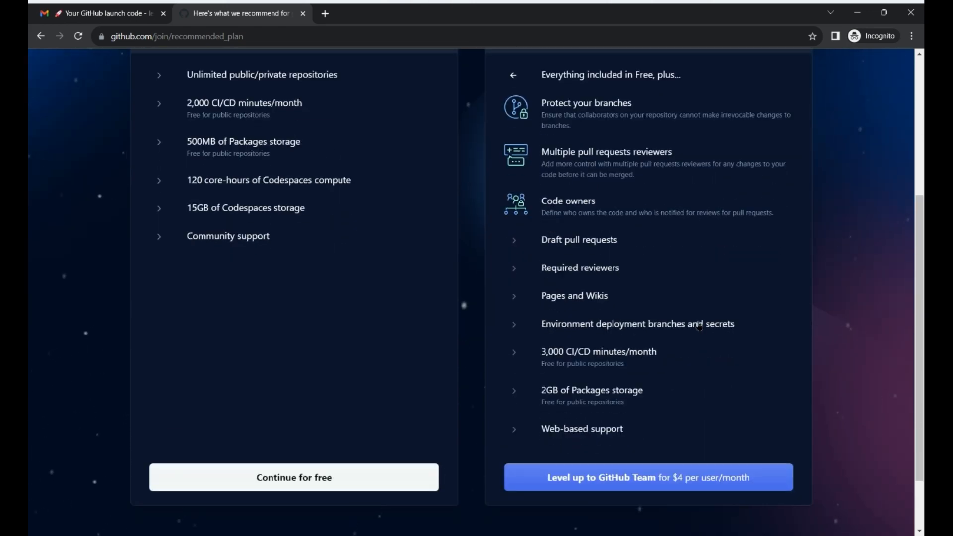
{"action": "scroll", "coordinate": [340, 380], "scroll_direction": "up", "scroll_amount": 4}
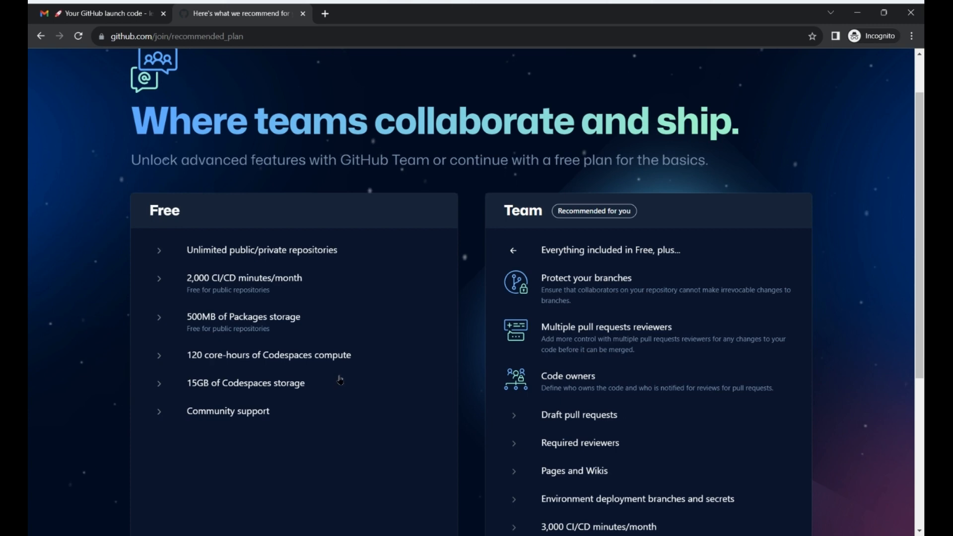
{"action": "scroll", "coordinate": [340, 380], "scroll_direction": "down", "scroll_amount": 3}
{"action": "scroll", "coordinate": [300, 428], "scroll_direction": "down", "scroll_amount": 3}
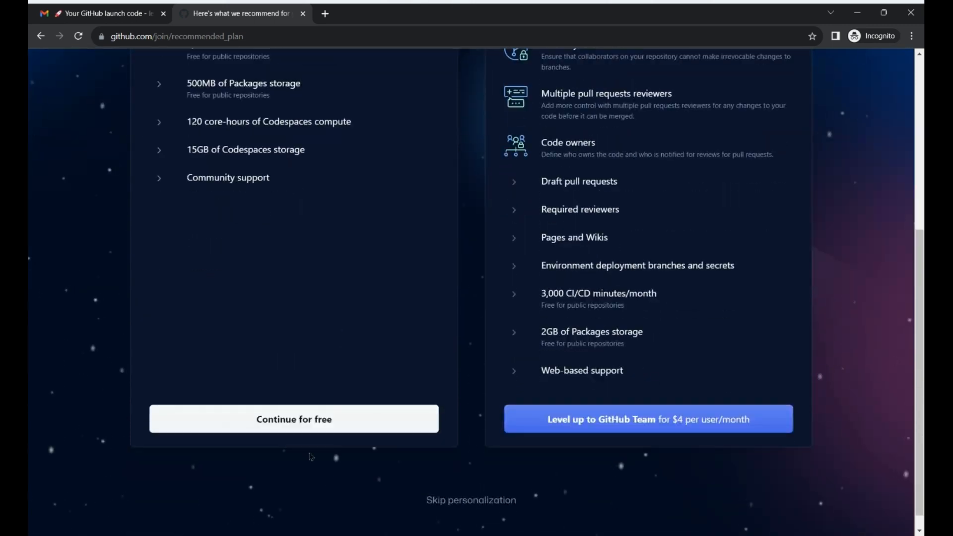
{"action": "left_click", "coordinate": [300, 427]}
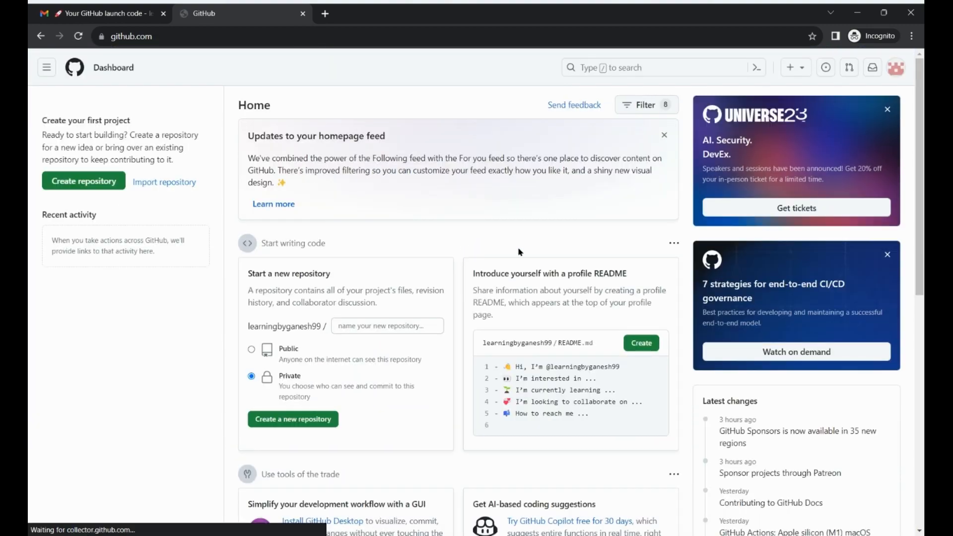
Dismiss the Universe23 and CI/CD promo cards, then go to Your profile from the avatar menu.
{"action": "left_click", "coordinate": [887, 110]}
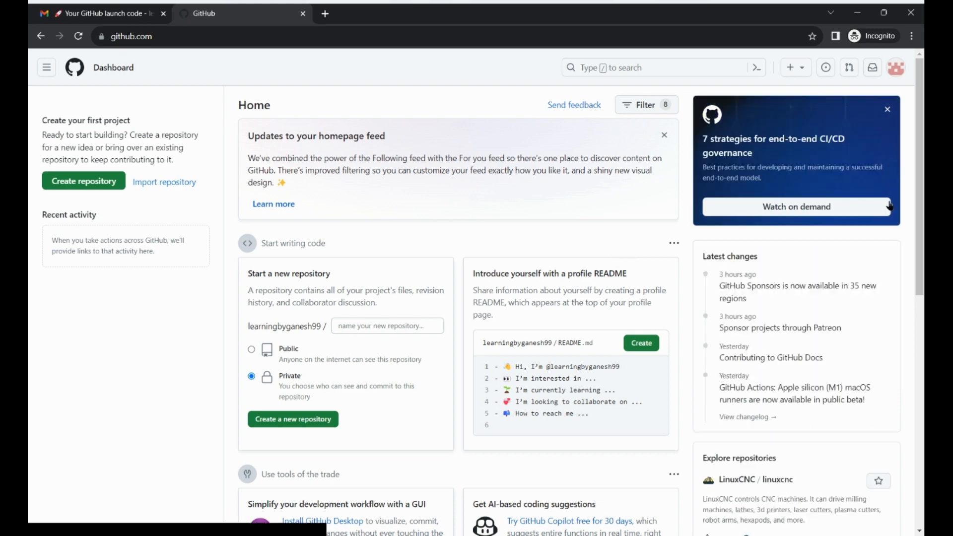
{"action": "left_click", "coordinate": [886, 110]}
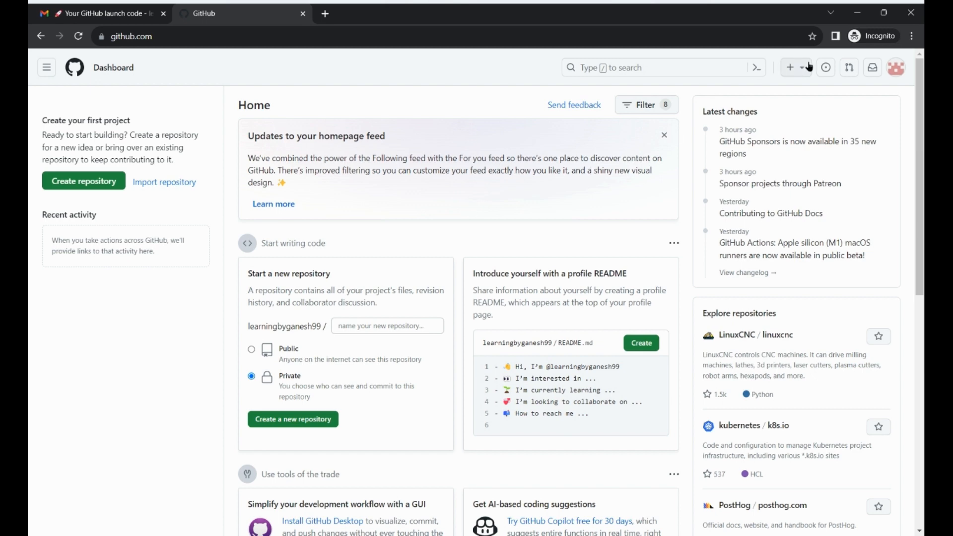
{"action": "left_click", "coordinate": [895, 69]}
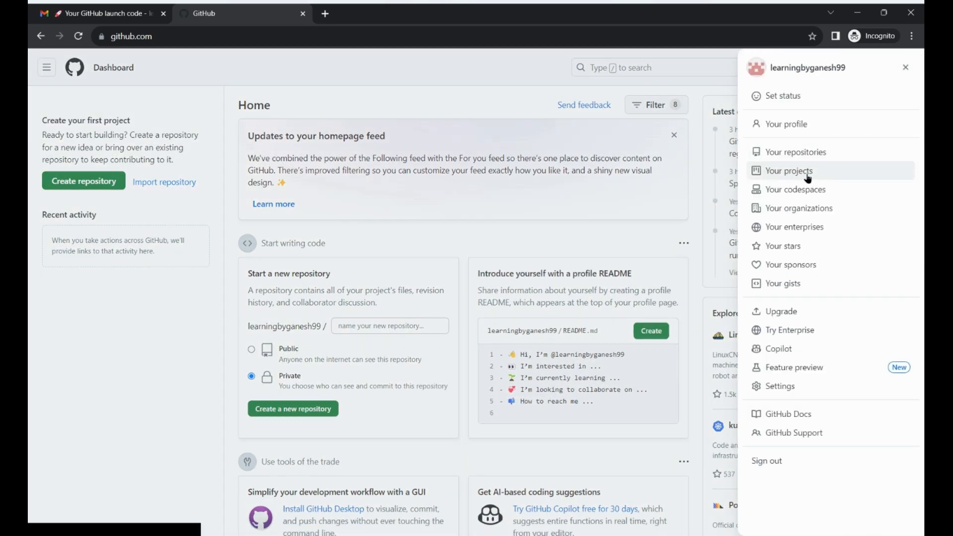
{"action": "left_click", "coordinate": [812, 126]}
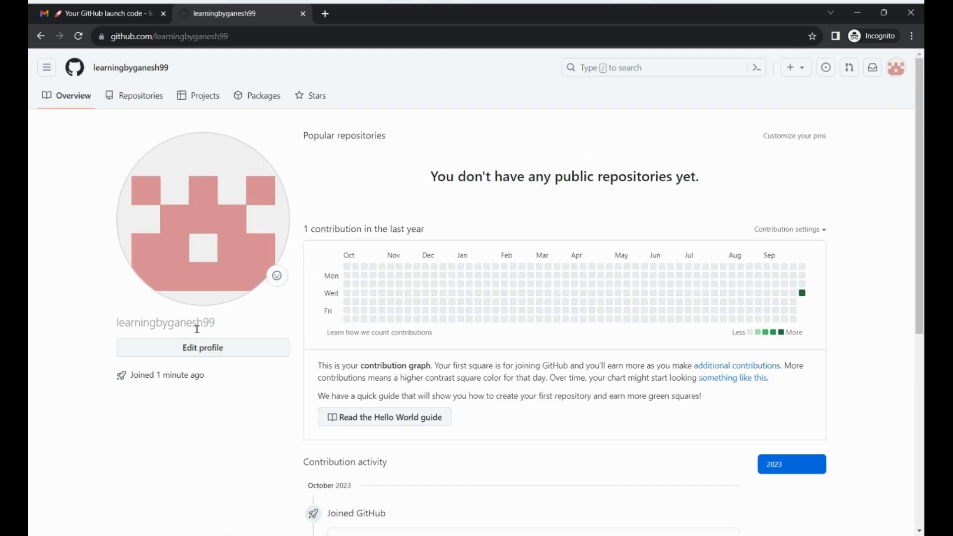
Scroll through the new profile, then switch to its Repositories tab.
{"action": "scroll", "coordinate": [502, 296], "scroll_direction": "down", "scroll_amount": 1}
{"action": "scroll", "coordinate": [502, 296], "scroll_direction": "down", "scroll_amount": 5}
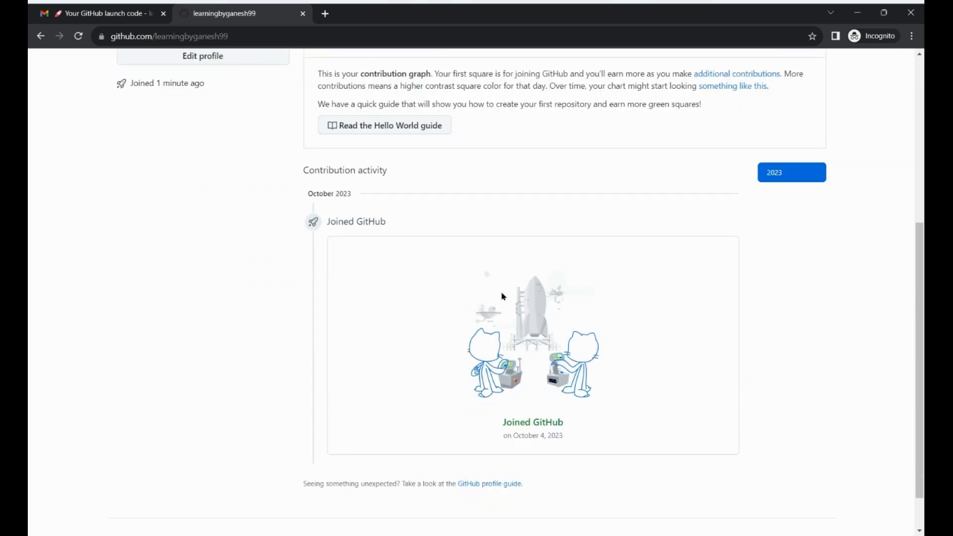
{"action": "scroll", "coordinate": [502, 296], "scroll_direction": "up", "scroll_amount": 4}
{"action": "scroll", "coordinate": [502, 296], "scroll_direction": "up", "scroll_amount": 2}
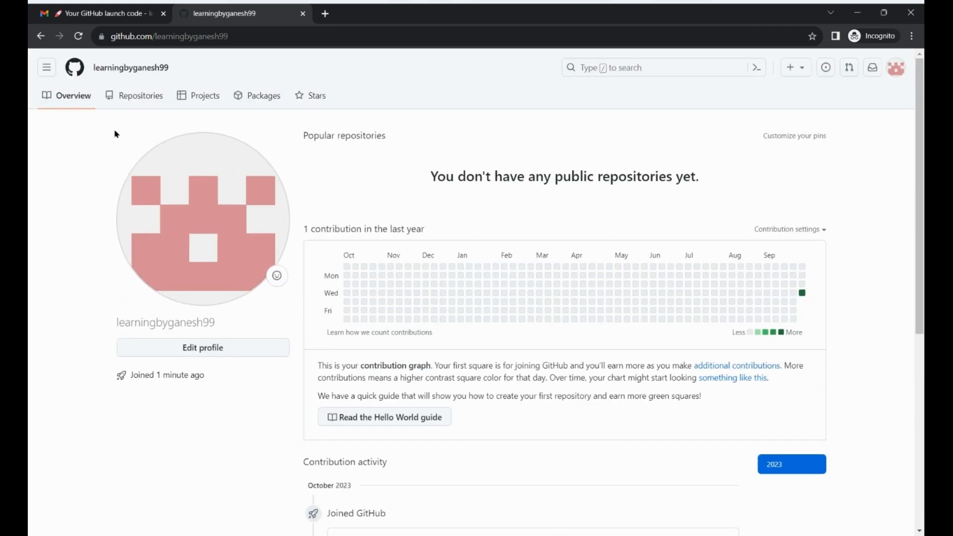
{"action": "left_click", "coordinate": [137, 100]}
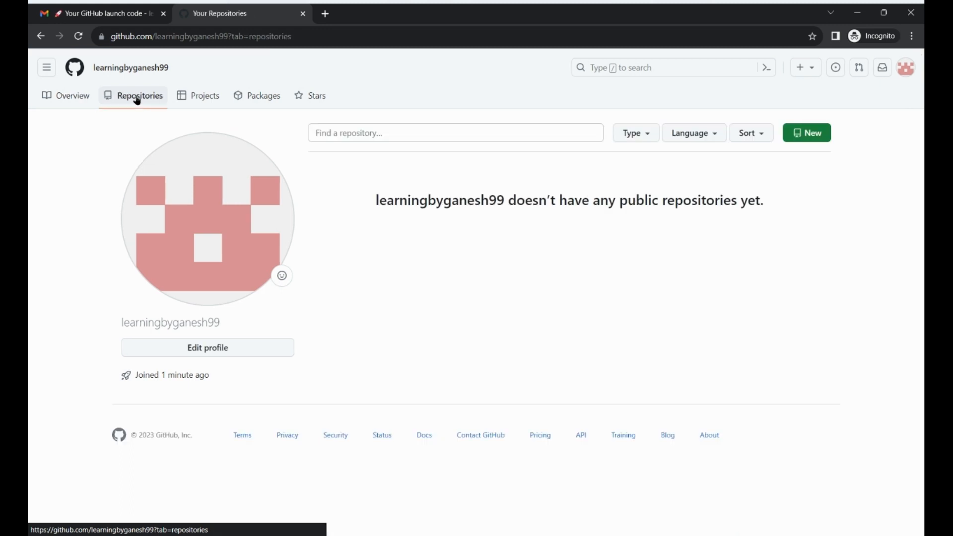
Start a new repository and name it myfirstrepo.
{"action": "left_click", "coordinate": [812, 135]}
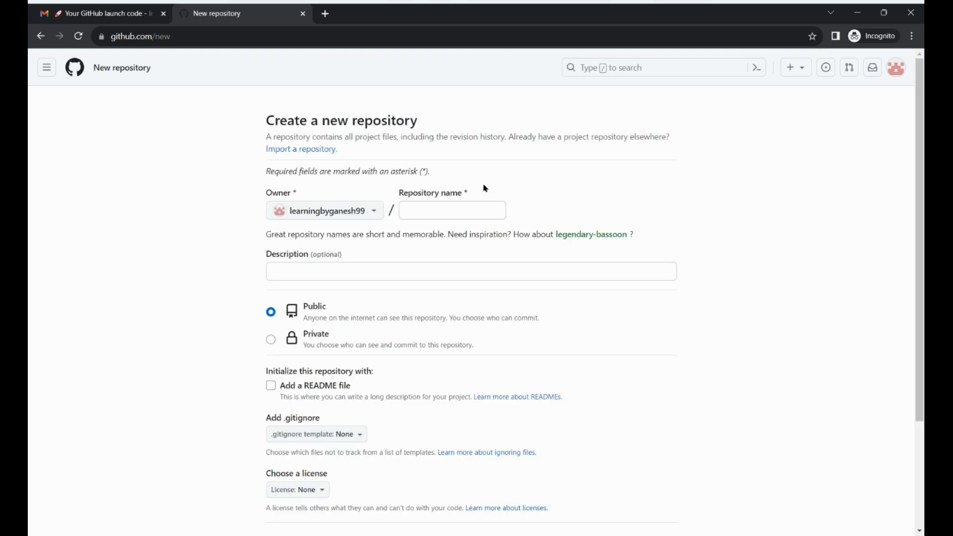
{"action": "left_click", "coordinate": [450, 208]}
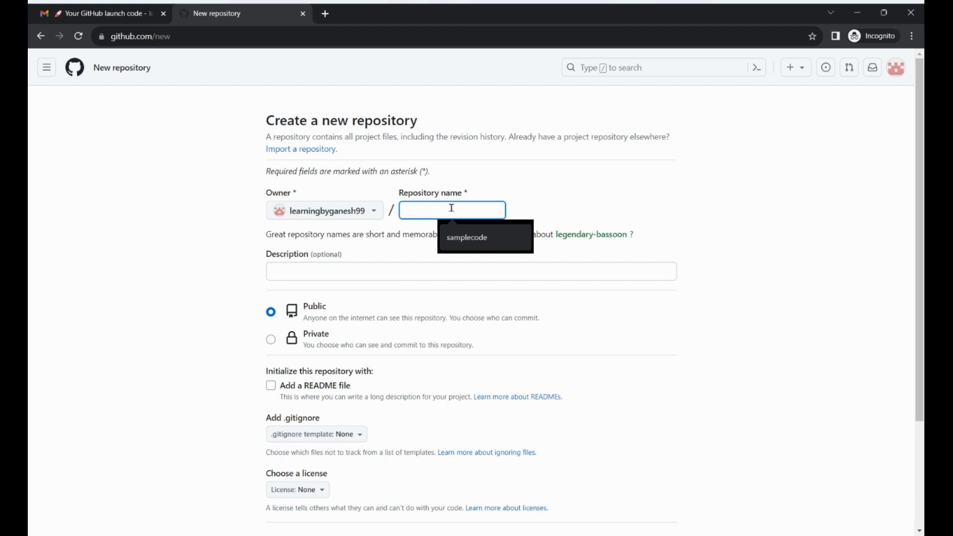
{"action": "type", "text": "m"}
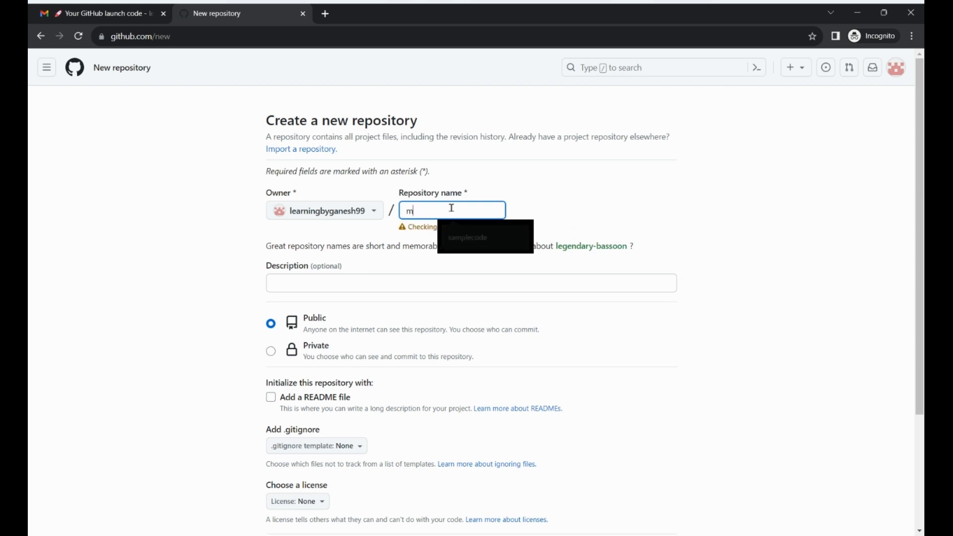
{"action": "type", "text": "yfirstr"}
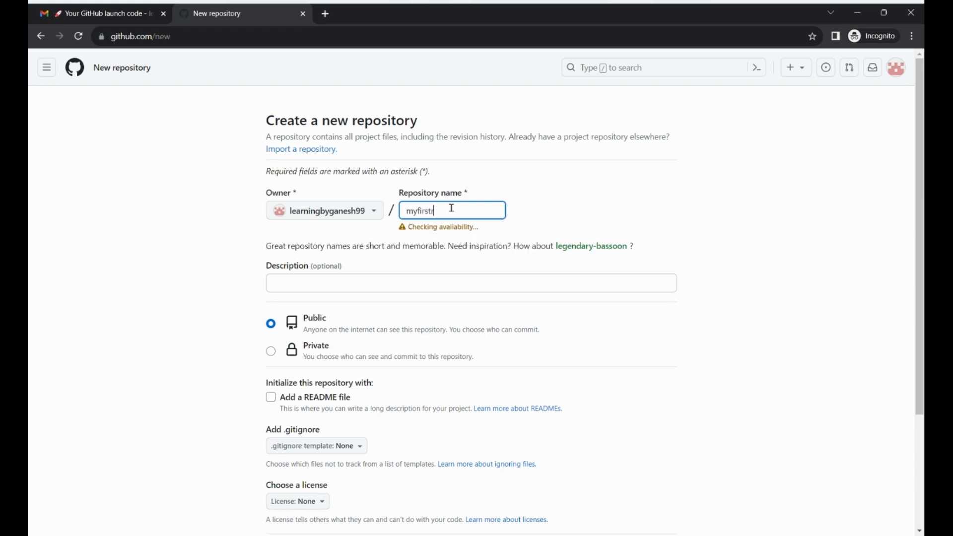
{"action": "type", "text": "epo"}
{"action": "left_click", "coordinate": [566, 203]}
{"action": "left_click", "coordinate": [329, 280]}
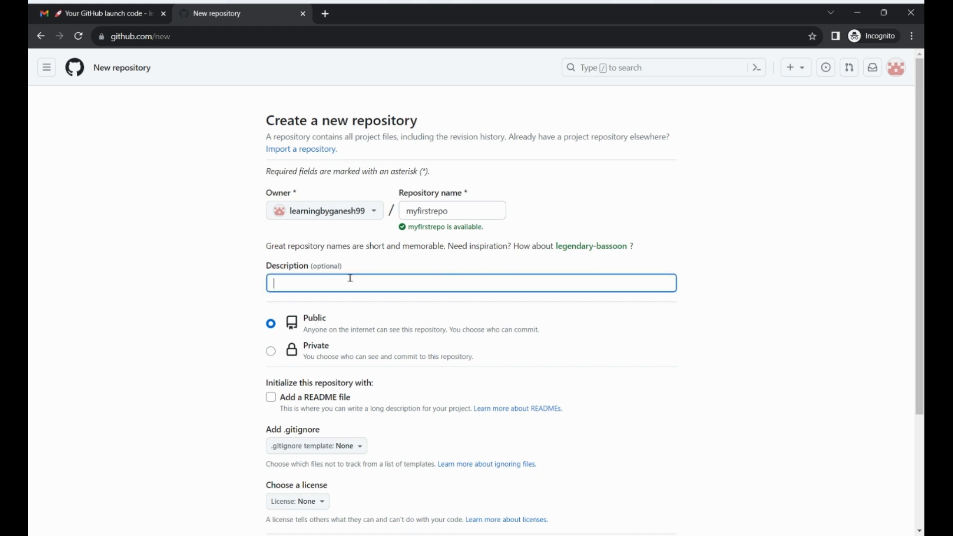
Keep the repository public, add a README file, and create it.
{"action": "scroll", "coordinate": [357, 277], "scroll_direction": "down", "scroll_amount": 1}
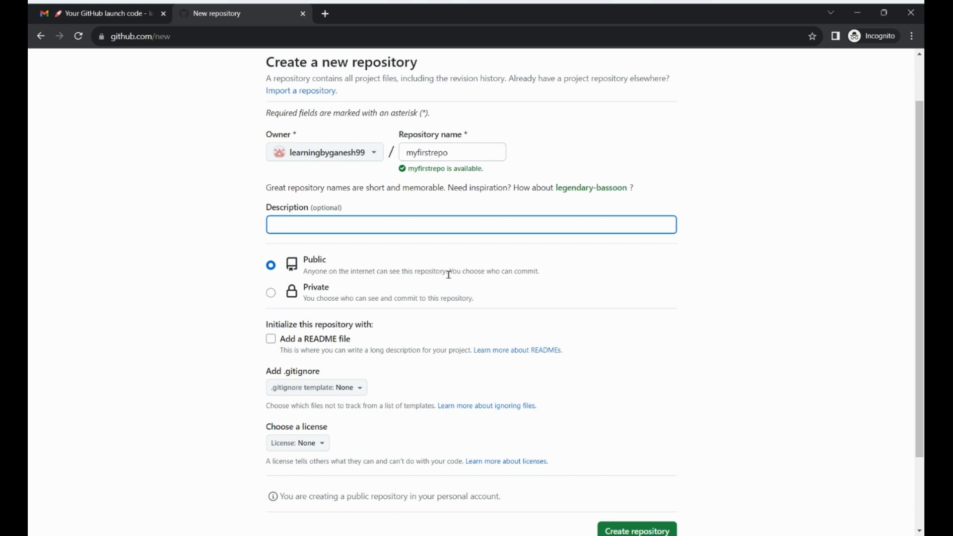
{"action": "scroll", "coordinate": [439, 276], "scroll_direction": "down", "scroll_amount": 2}
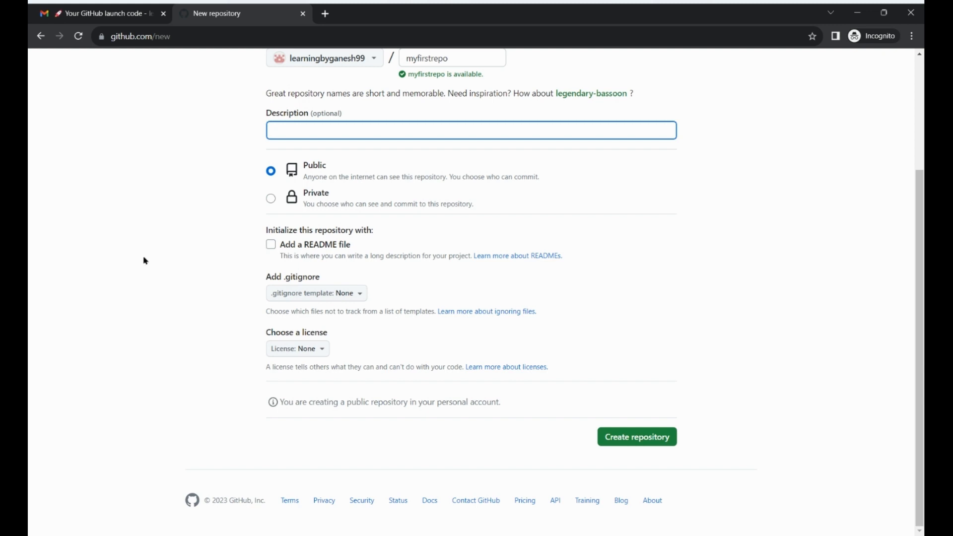
{"action": "left_click", "coordinate": [270, 245]}
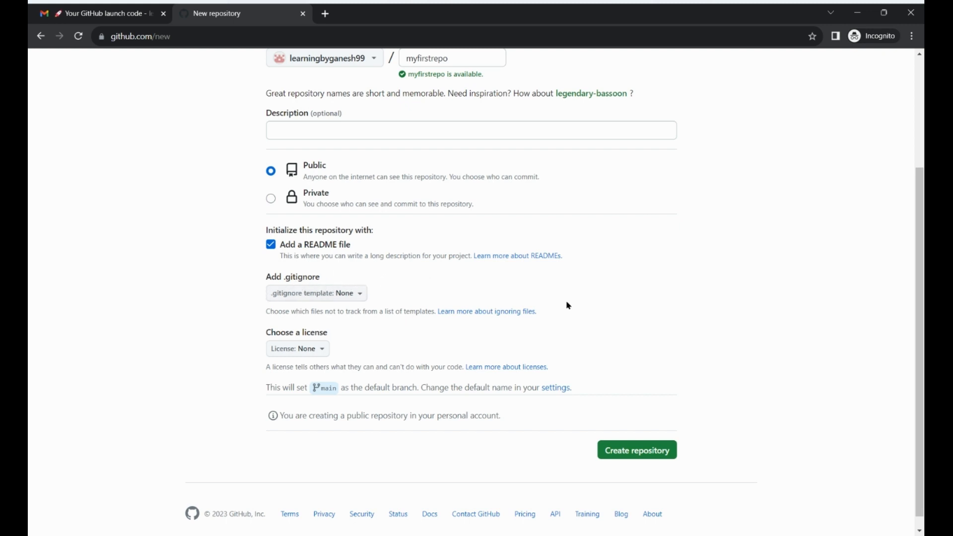
{"action": "scroll", "coordinate": [572, 305], "scroll_direction": "up", "scroll_amount": 1}
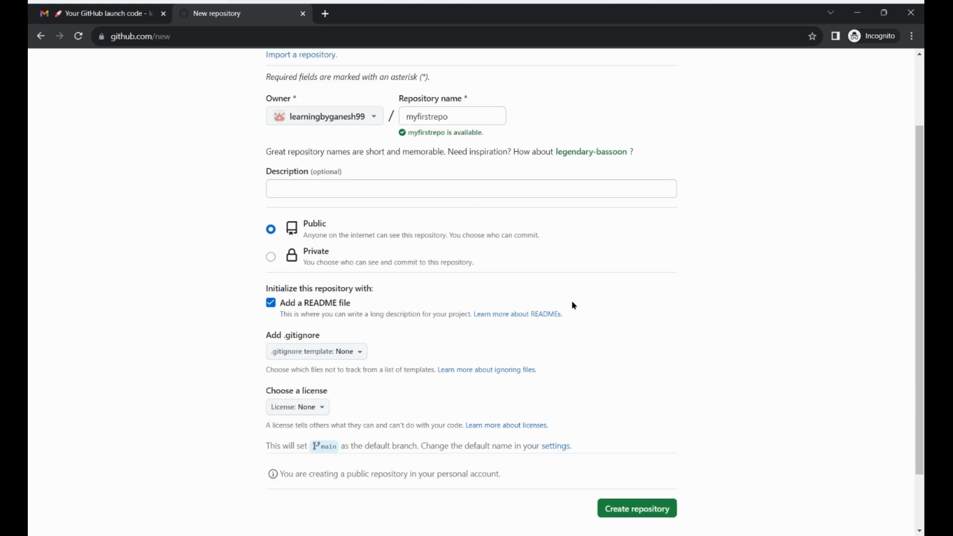
{"action": "scroll", "coordinate": [598, 314], "scroll_direction": "down", "scroll_amount": 2}
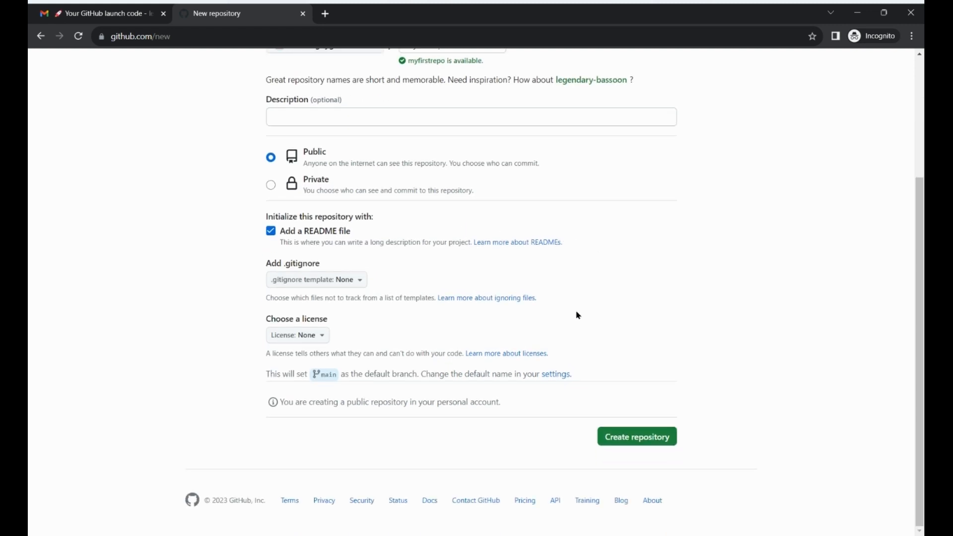
{"action": "left_click", "coordinate": [647, 437]}
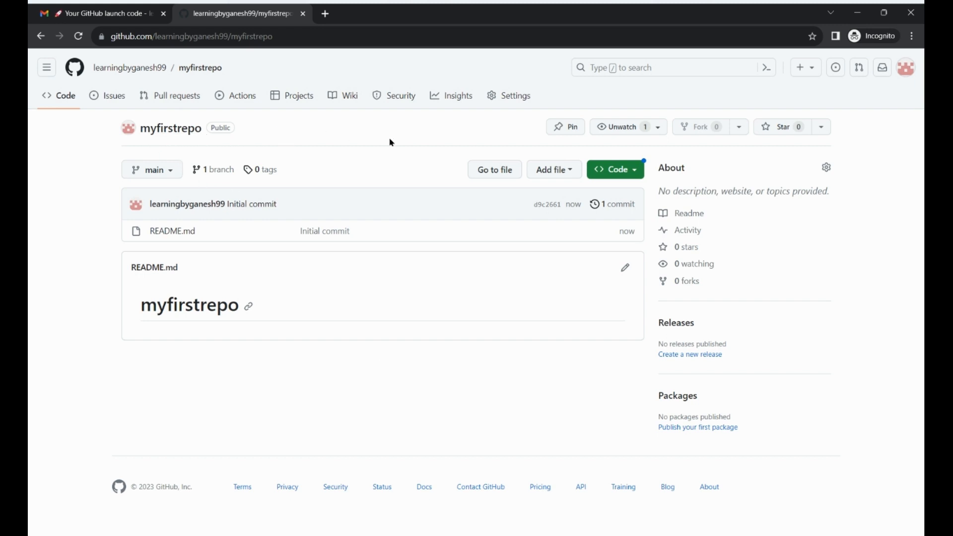
Check myfirstrepo's branch list, then bring up the Add file options.
{"action": "left_click", "coordinate": [168, 175]}
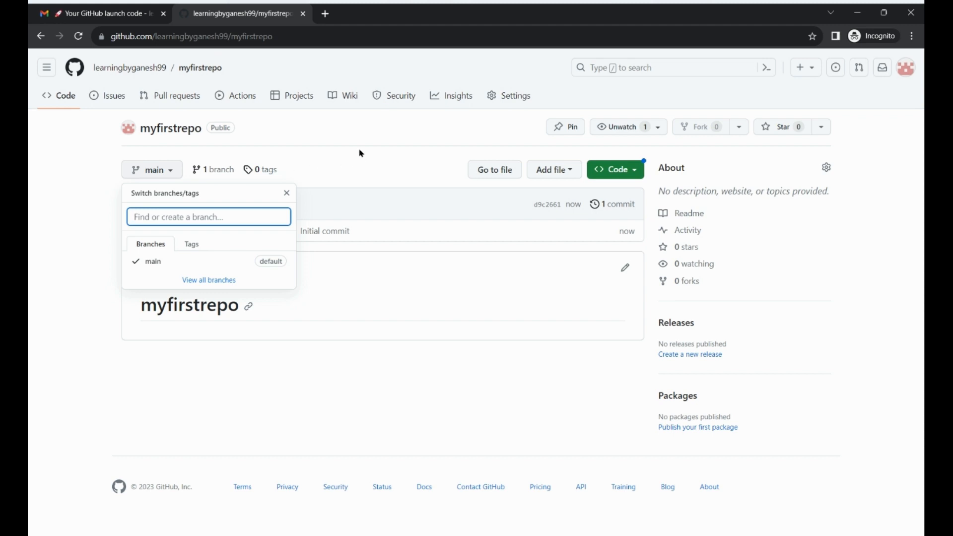
{"action": "left_click", "coordinate": [476, 385]}
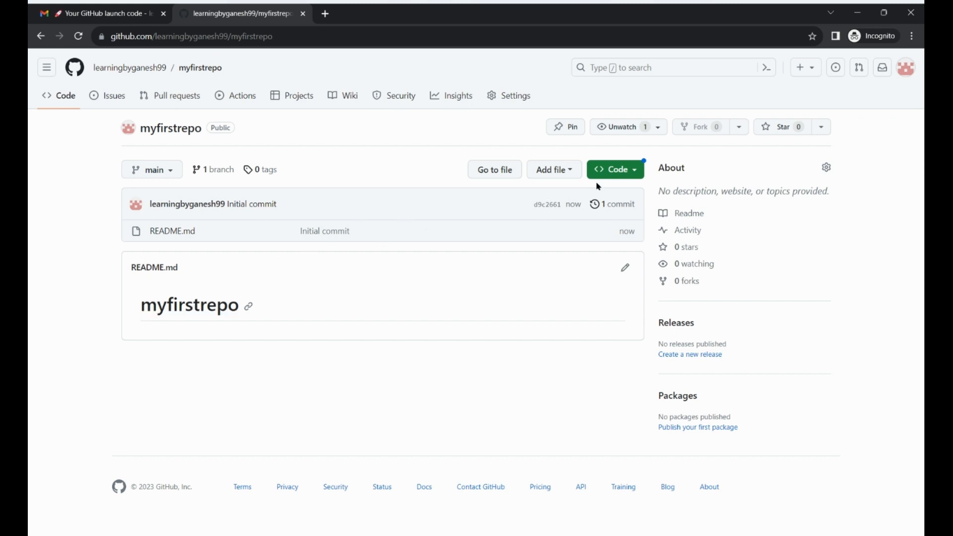
{"action": "left_click", "coordinate": [554, 169]}
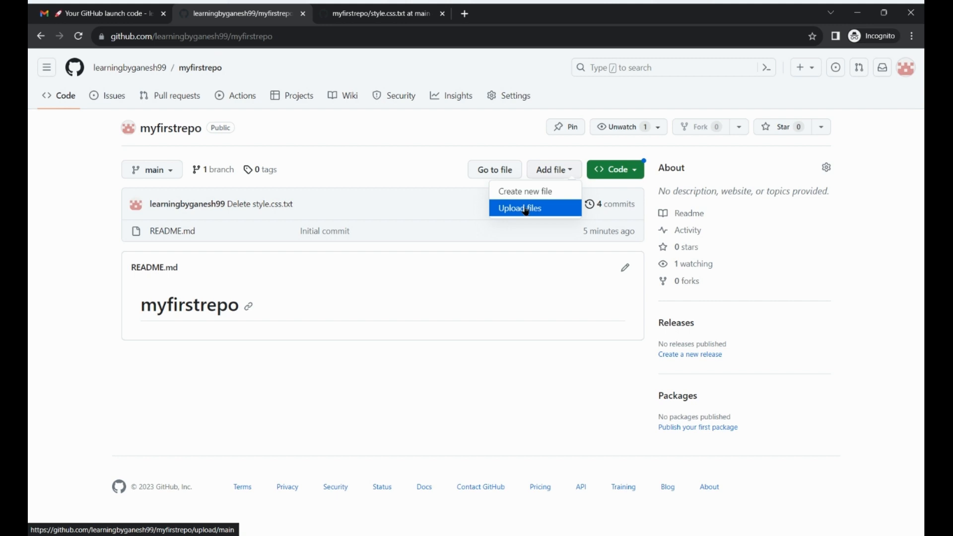
Upload index.html and style.css to myfirstrepo and commit them to the main branch.
{"action": "left_click", "coordinate": [526, 210]}
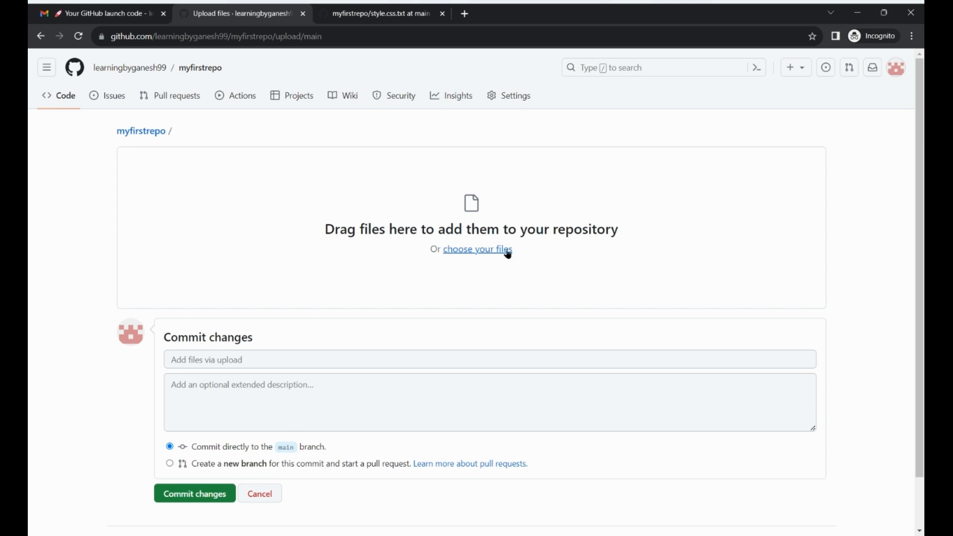
{"action": "left_click", "coordinate": [474, 254]}
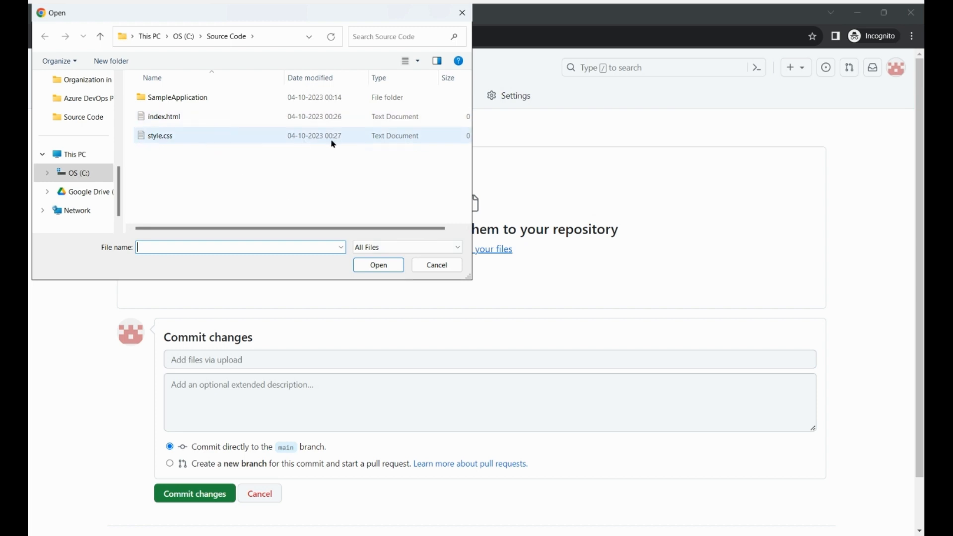
{"action": "left_click", "coordinate": [185, 121]}
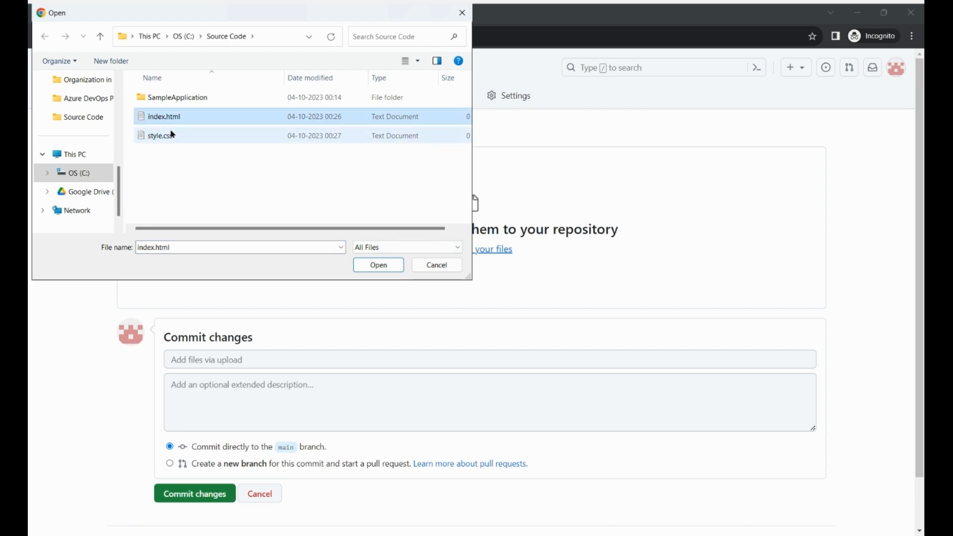
{"action": "left_click", "coordinate": [167, 135], "text": "ctrl"}
{"action": "left_click", "coordinate": [378, 265]}
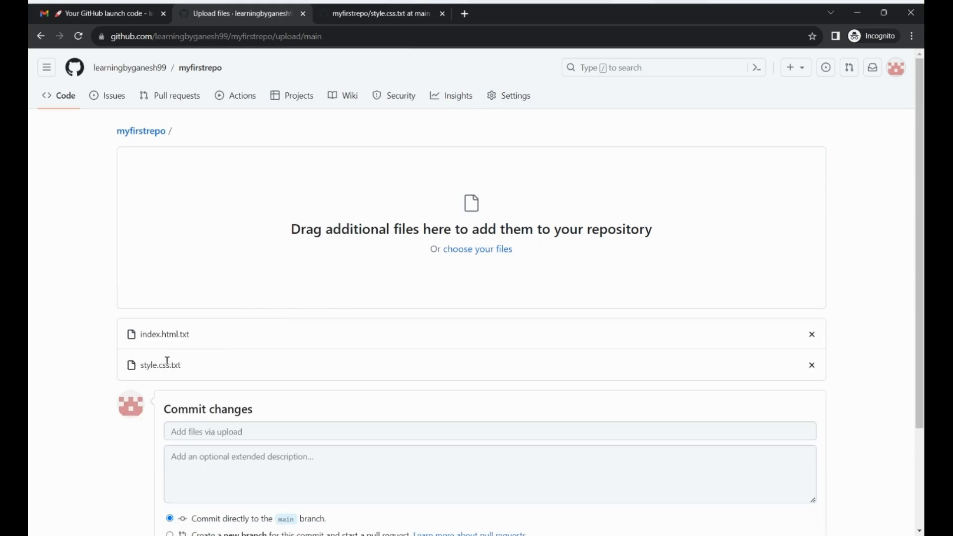
{"action": "scroll", "coordinate": [348, 340], "scroll_direction": "down", "scroll_amount": 3}
{"action": "left_click", "coordinate": [184, 437]}
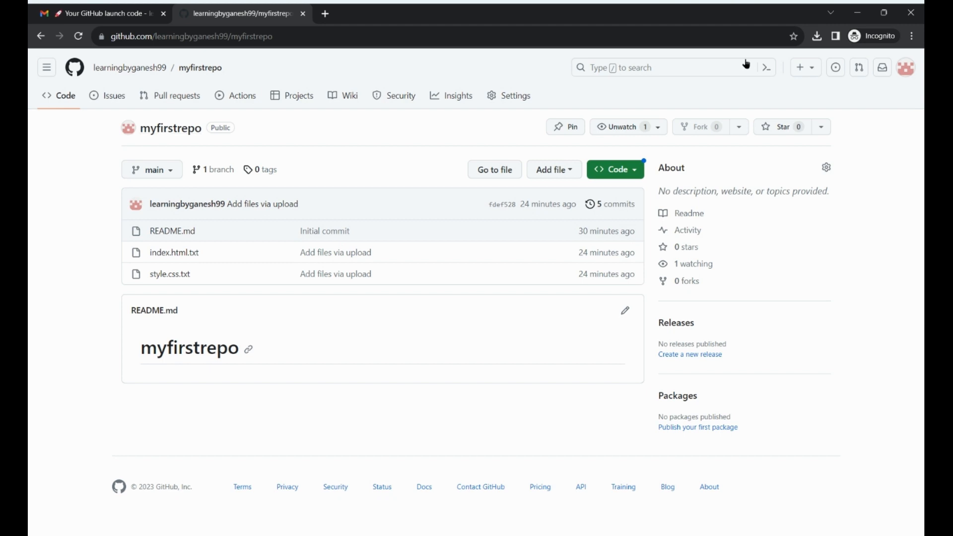
Go to the account's profile page from the avatar menu and select its URL.
{"action": "left_click", "coordinate": [903, 69]}
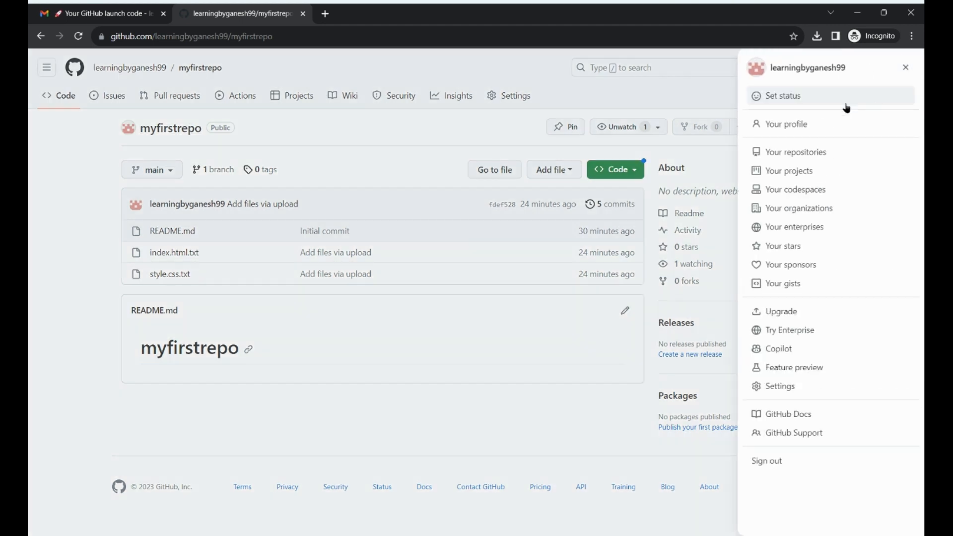
{"action": "left_click", "coordinate": [802, 127]}
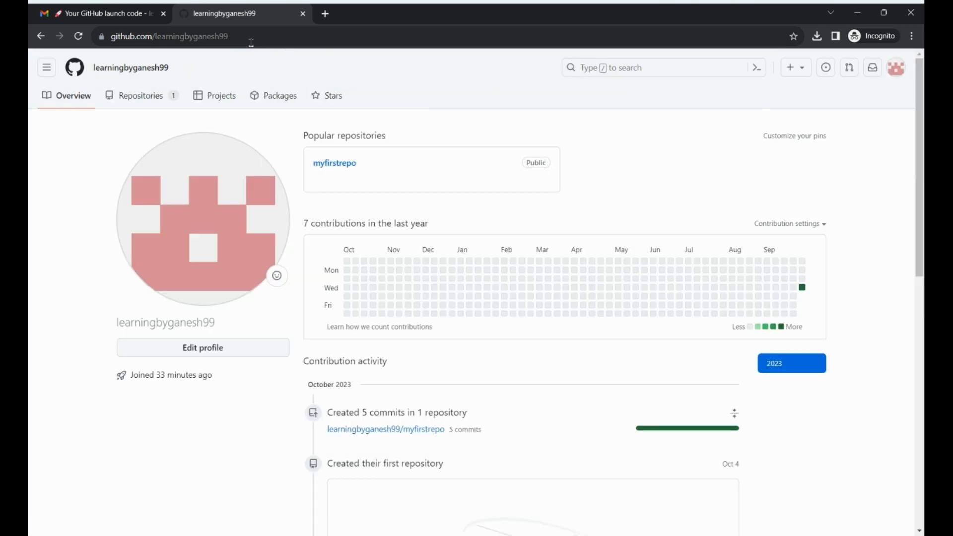
{"action": "left_click", "coordinate": [250, 40]}
{"action": "key", "text": "ctrl+c"}
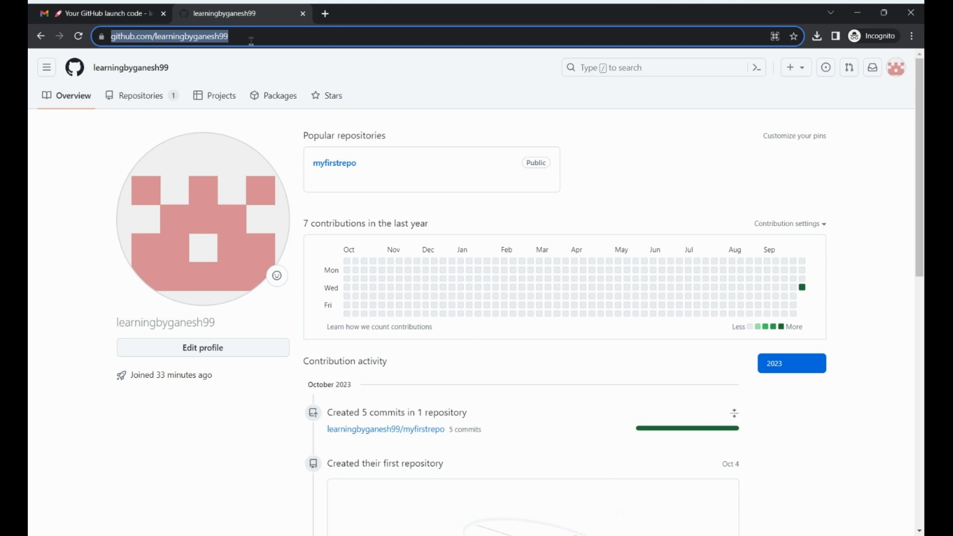
Load the copied profile URL in a new tab and open the myfirstrepo repository.
{"action": "left_click", "coordinate": [325, 14]}
{"action": "key", "text": "ctrl+v"}
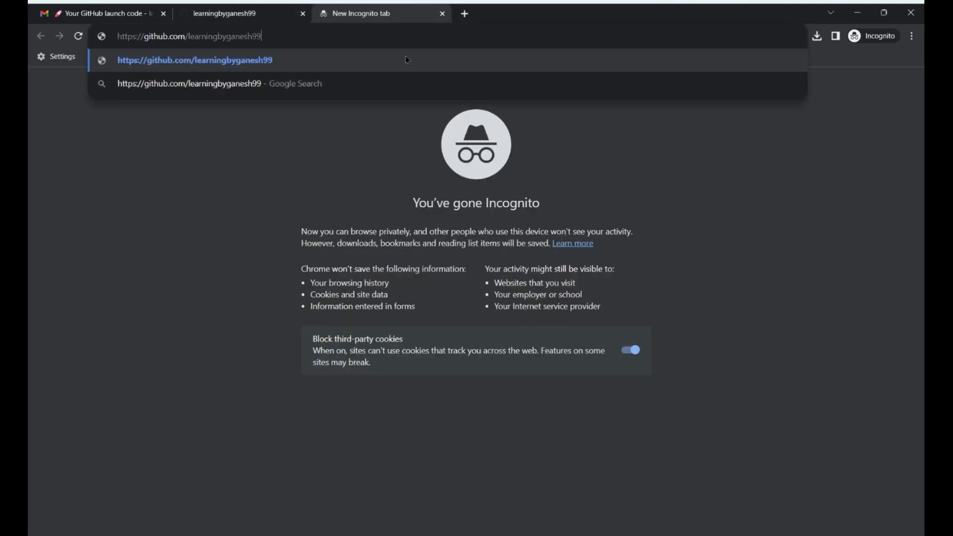
{"action": "key", "text": "Return"}
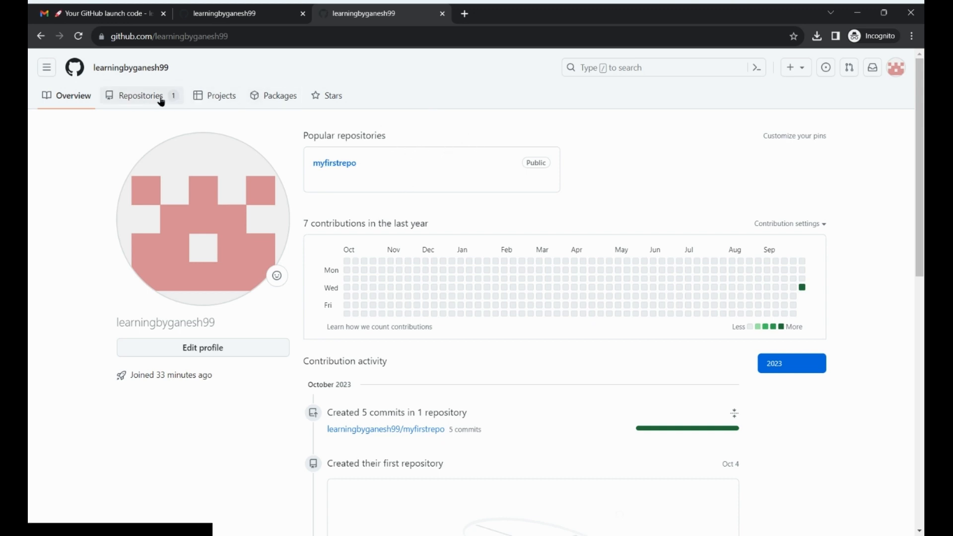
{"action": "left_click", "coordinate": [332, 166]}
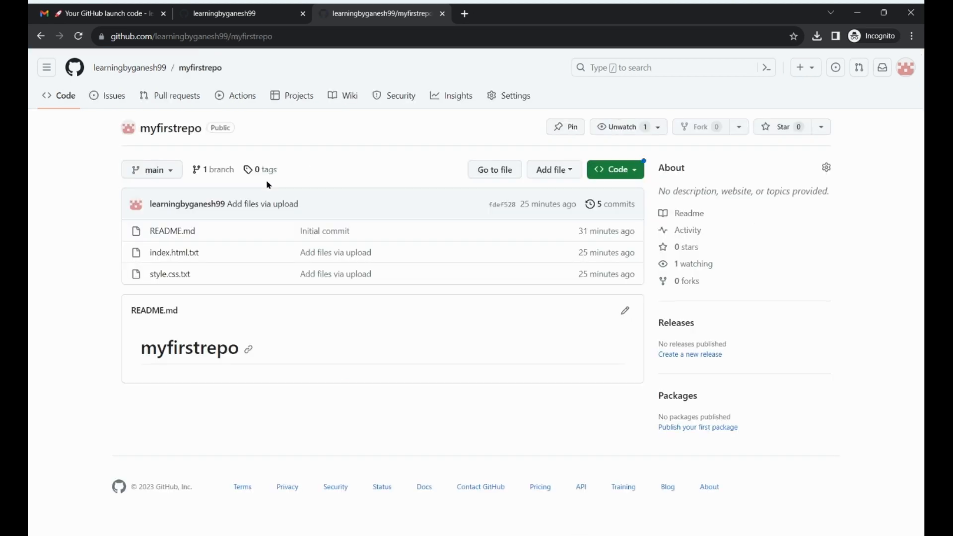